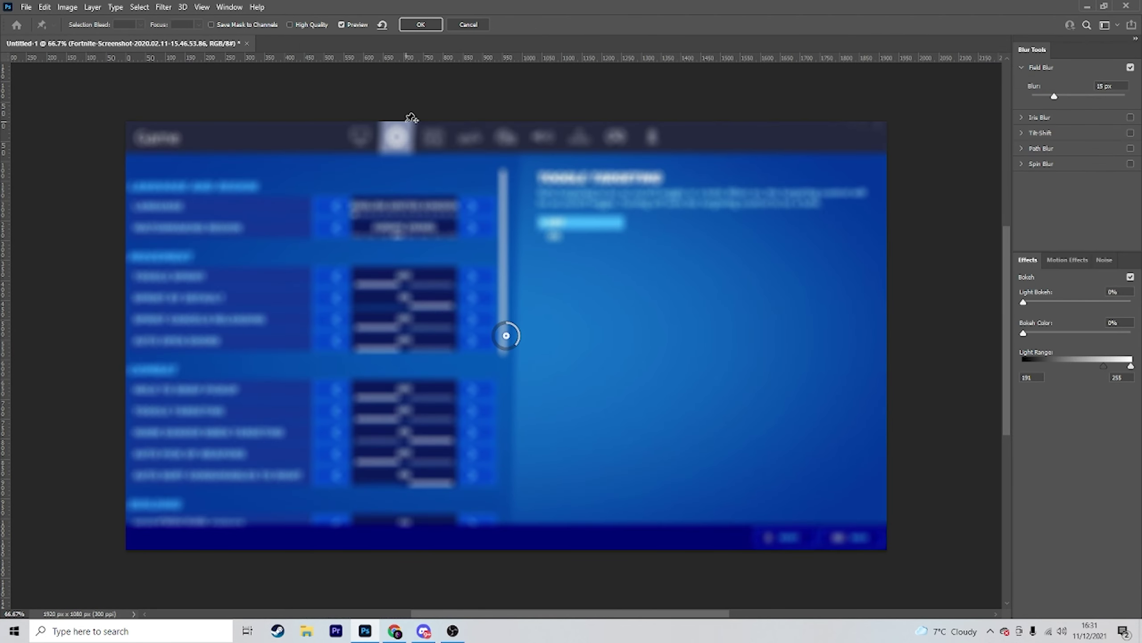
Step: Apply the strong Field Blur to the Fortnite settings screenshot as a smart filter
{"action": "key", "text": "Return"}
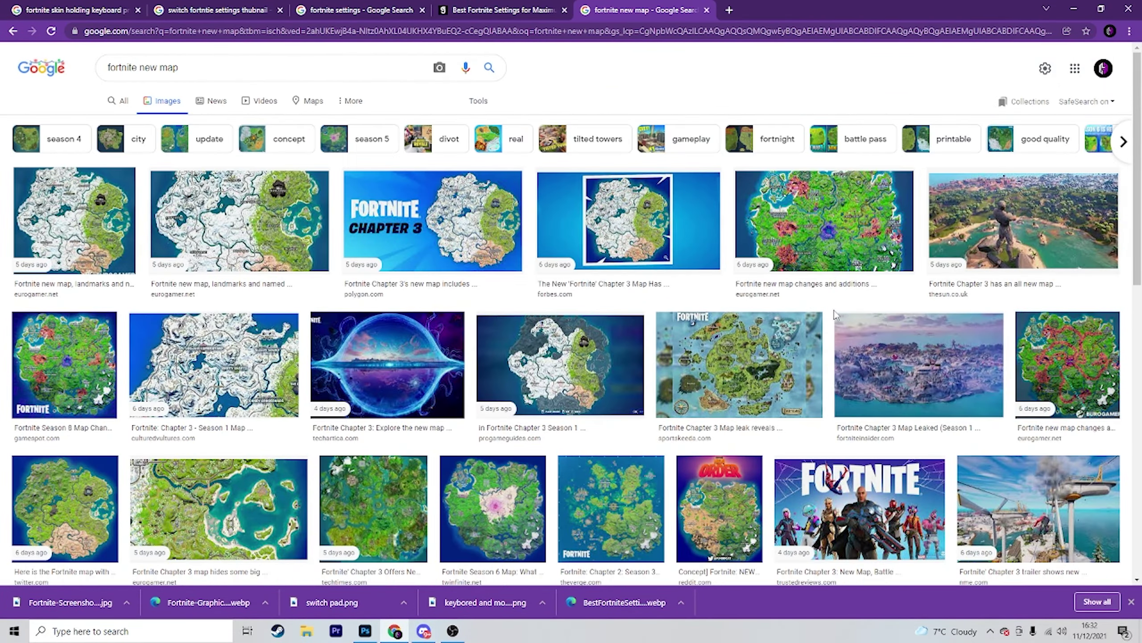
Step: Search Google Images for 'fortnite new map' and preview a map result
{"action": "left_click", "coordinate": [835, 314]}
{"action": "scroll", "coordinate": [809, 337], "scroll_direction": "down", "scroll_amount": 5}
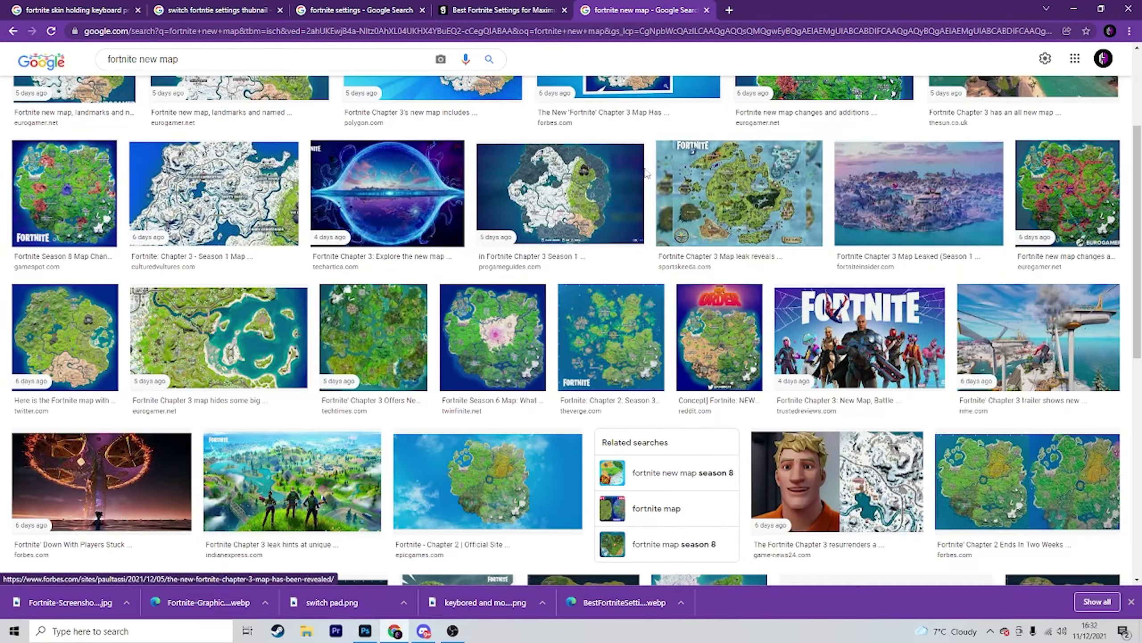
{"action": "scroll", "coordinate": [792, 341], "scroll_direction": "down", "scroll_amount": 5}
{"action": "scroll", "coordinate": [780, 346], "scroll_direction": "down", "scroll_amount": 5}
{"action": "scroll", "coordinate": [780, 345], "scroll_direction": "down", "scroll_amount": 5}
{"action": "scroll", "coordinate": [781, 360], "scroll_direction": "down", "scroll_amount": 5}
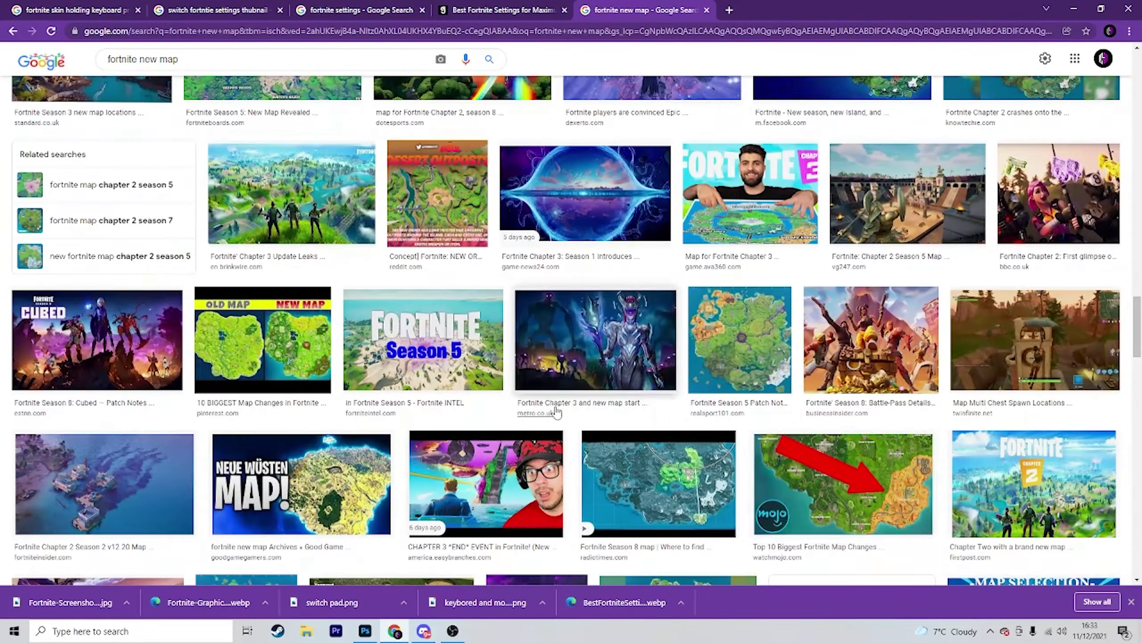
{"action": "scroll", "coordinate": [630, 405], "scroll_direction": "down", "scroll_amount": 5}
{"action": "left_click", "coordinate": [835, 472]}
Step: Find the Chapter 2 'Drop in to a new world' image in related results and save it
{"action": "scroll", "coordinate": [835, 473], "scroll_direction": "down", "scroll_amount": 5}
{"action": "left_click", "coordinate": [861, 395]}
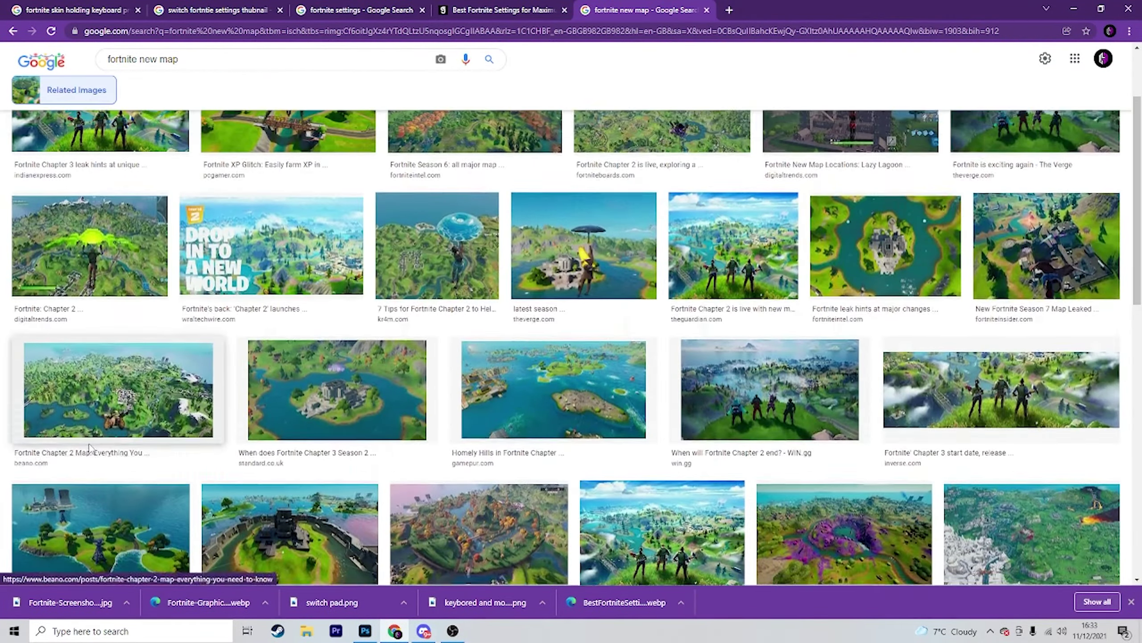
{"action": "left_click", "coordinate": [102, 136]}
{"action": "right_click", "coordinate": [855, 252]}
{"action": "left_click", "coordinate": [882, 288]}
{"action": "left_click", "coordinate": [468, 302]}
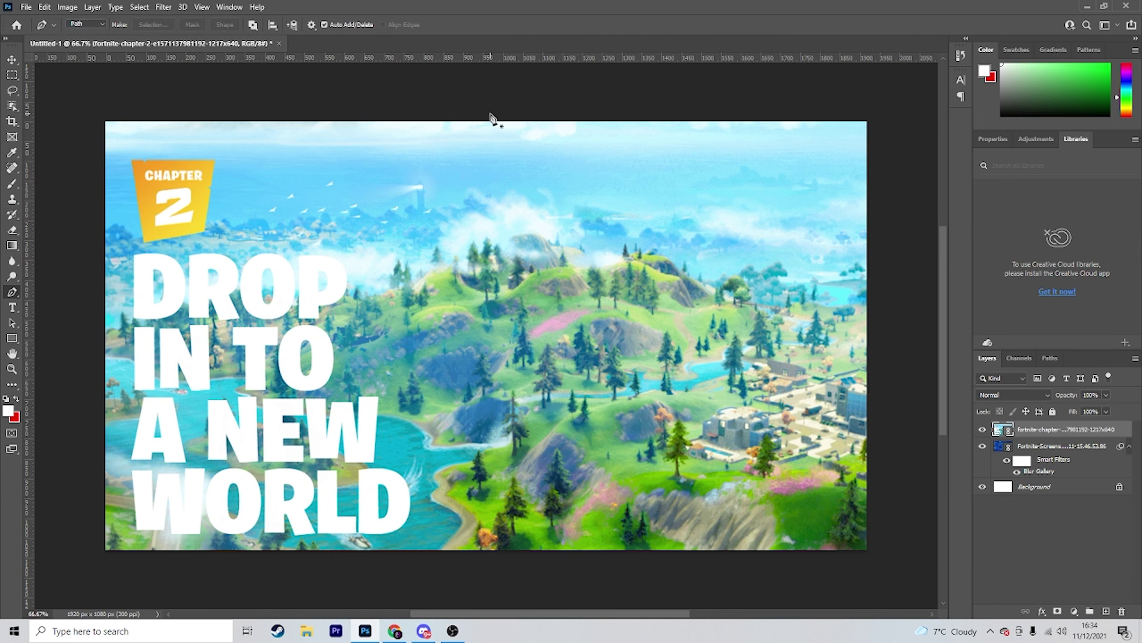
Step: Draw a straight diagonal Pen path across the map image
{"action": "key", "text": "p"}
{"action": "left_click", "coordinate": [413, 560]}
{"action": "left_click", "coordinate": [606, 108]}
{"action": "right_click", "coordinate": [608, 108]}
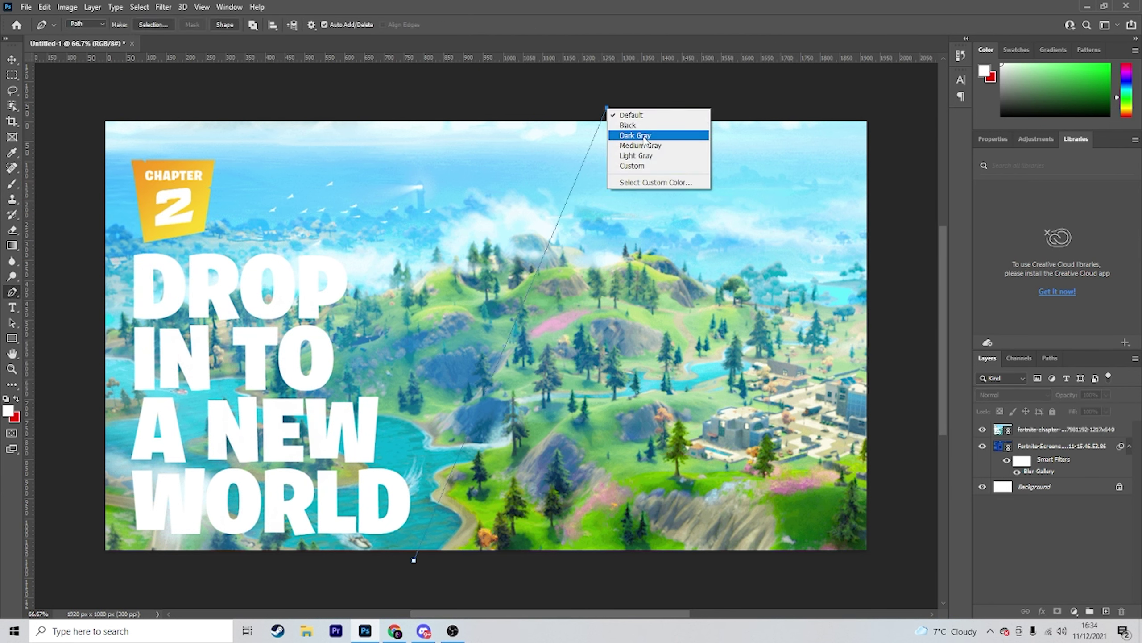
{"action": "key", "text": "Escape"}
Step: Erase the map's left side with a large soft eraser to reveal the blurred menu
{"action": "left_click", "coordinate": [12, 229]}
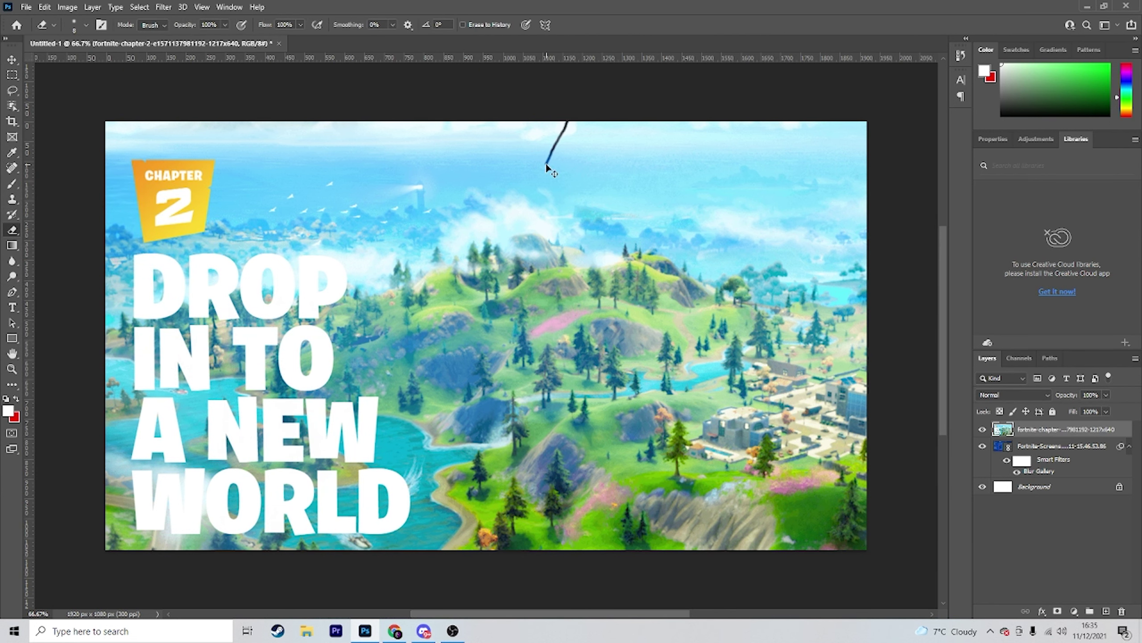
{"action": "left_click", "coordinate": [252, 549], "text": "shift"}
{"action": "key", "text": "ctrl+z"}
{"action": "left_click", "coordinate": [434, 509], "text": "shift"}
{"action": "left_click_drag", "start_coordinate": [176, 201], "coordinate": [229, 484]}
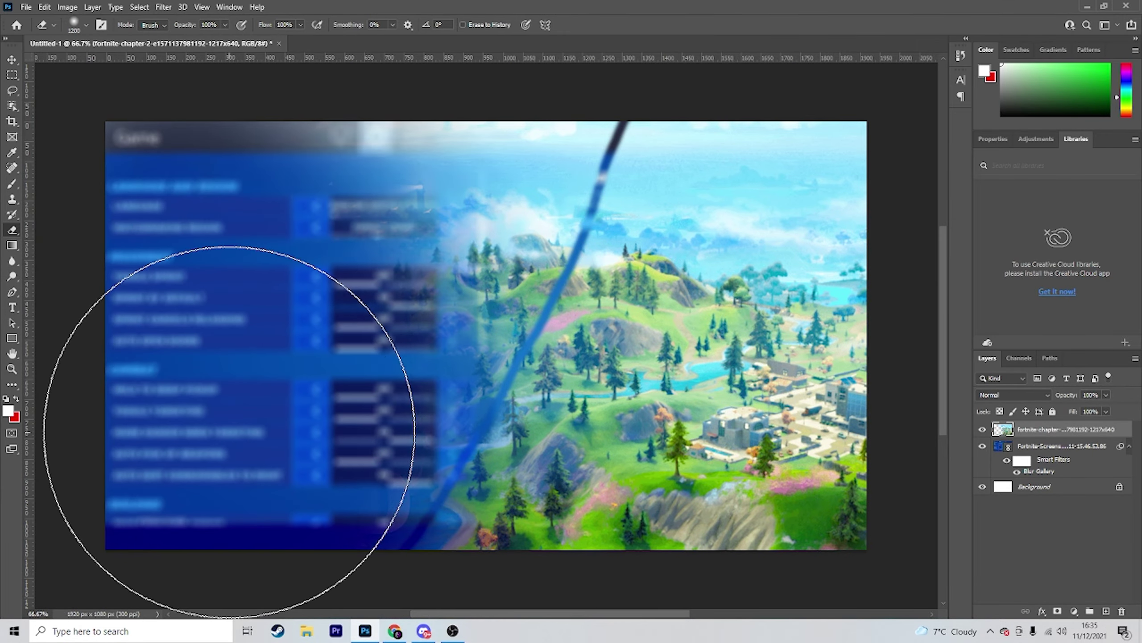
{"action": "key", "text": "ctrl+z"}
{"action": "key", "text": "ctrl+shift+z"}
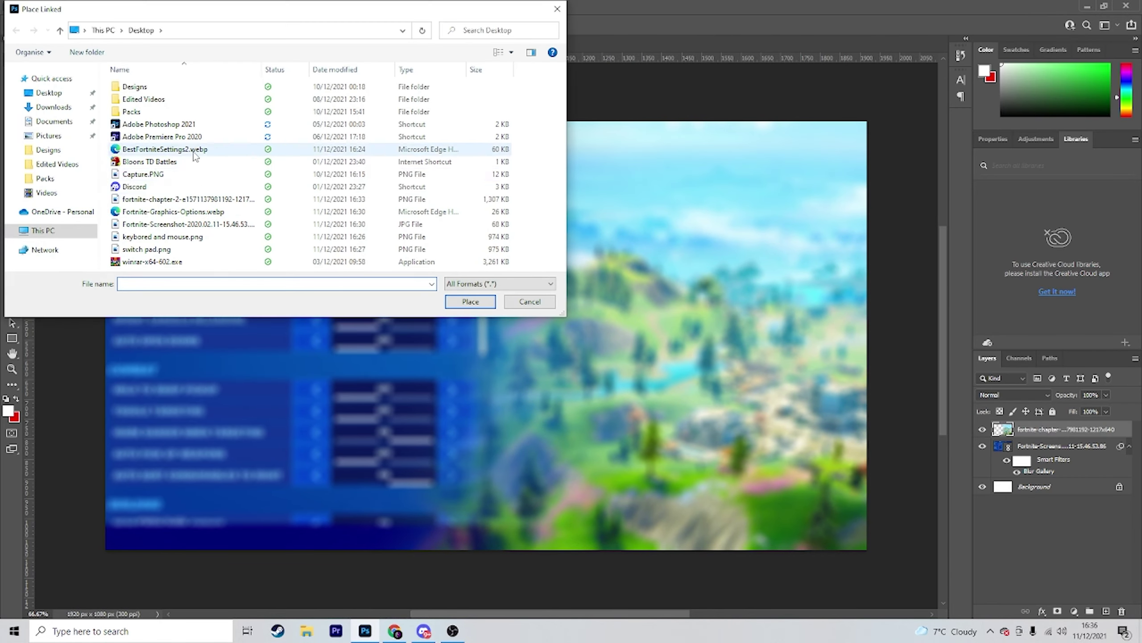
Step: Place the Skull Trooper image and paint a soft white glow behind him on a new layer
{"action": "key", "text": "Return"}
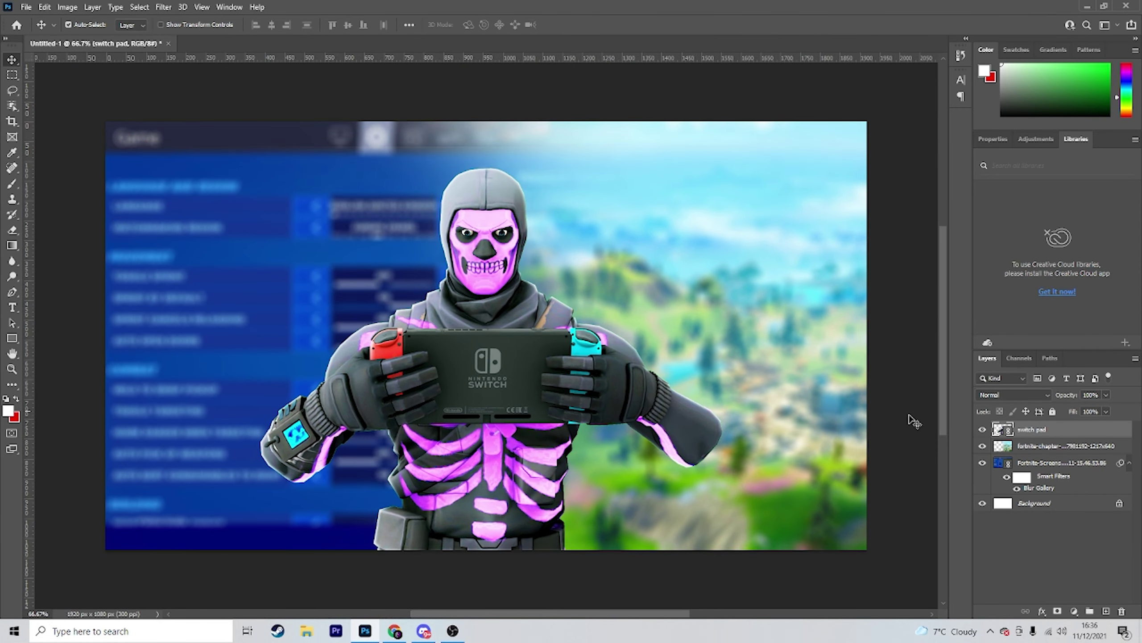
{"action": "left_click", "coordinate": [12, 183]}
{"action": "key", "text": "ctrl+shift+alt+n"}
{"action": "left_click_drag", "start_coordinate": [408, 217], "coordinate": [479, 508]}
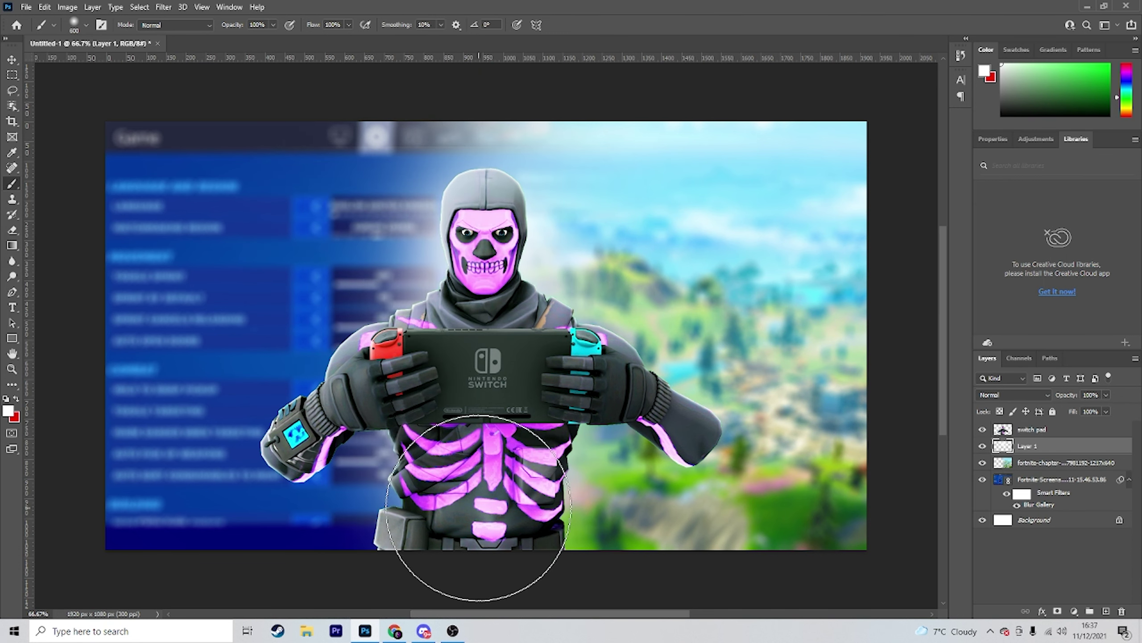
Step: Paint a pink glow over his outline on another layer set to Soft Light
{"action": "key", "text": "ctrl+shift+alt+n"}
{"action": "left_click", "coordinate": [487, 469], "text": "alt"}
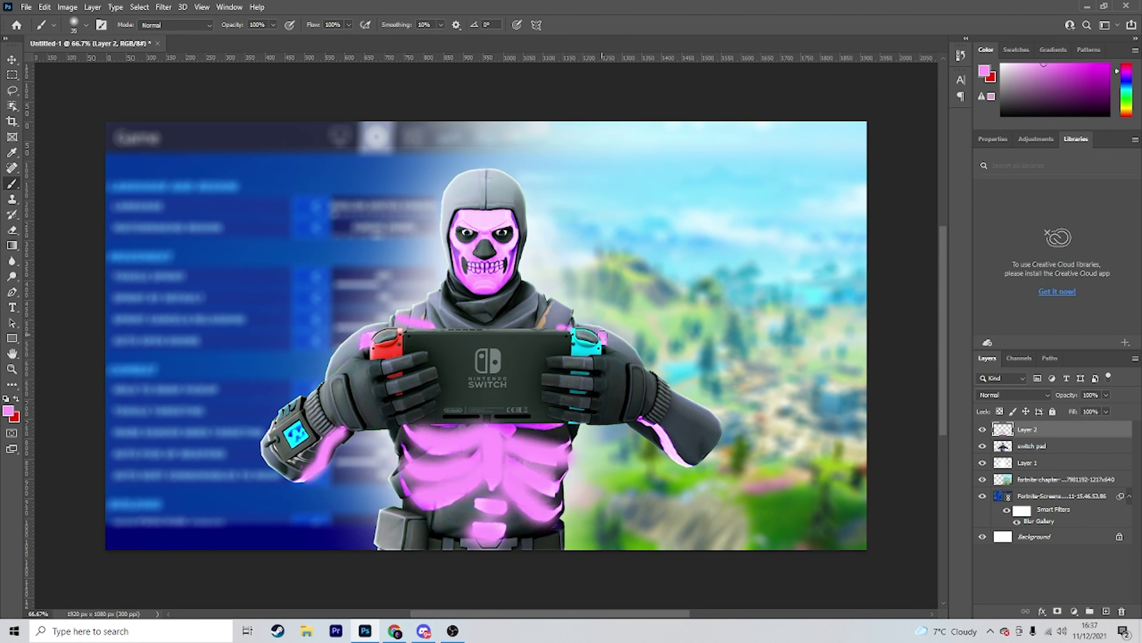
{"action": "left_click", "coordinate": [1013, 394]}
{"action": "left_click", "coordinate": [1000, 474]}
{"action": "left_click", "coordinate": [1007, 555]}
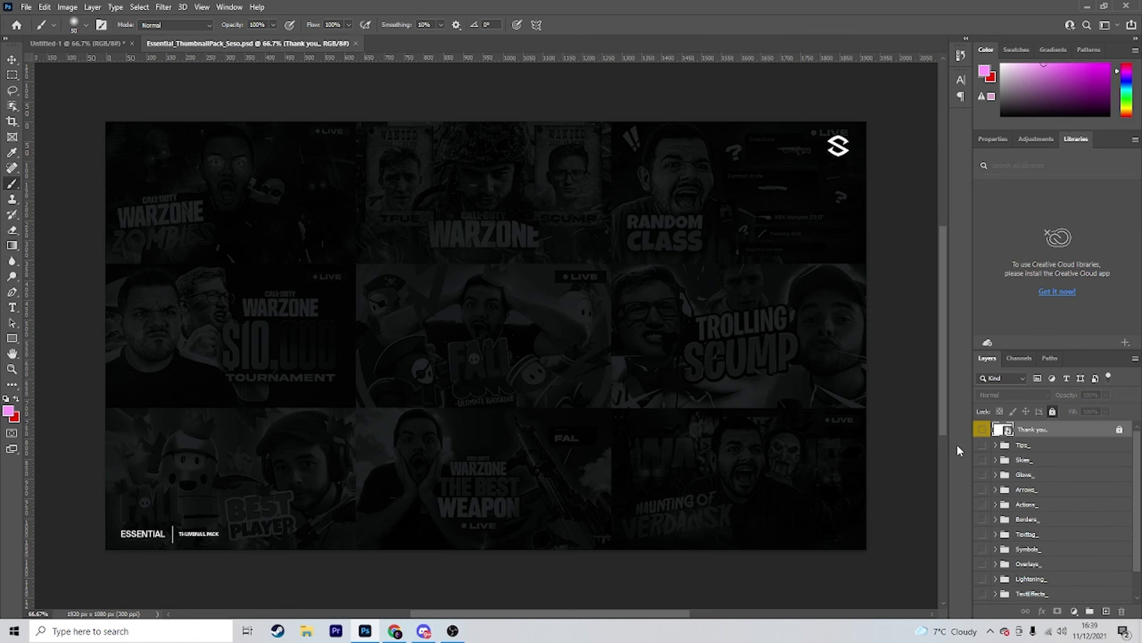
Step: In the thumbnail pack, show only the Texttag_ group's Default red arrow tag
{"action": "left_click", "coordinate": [983, 536], "text": "alt"}
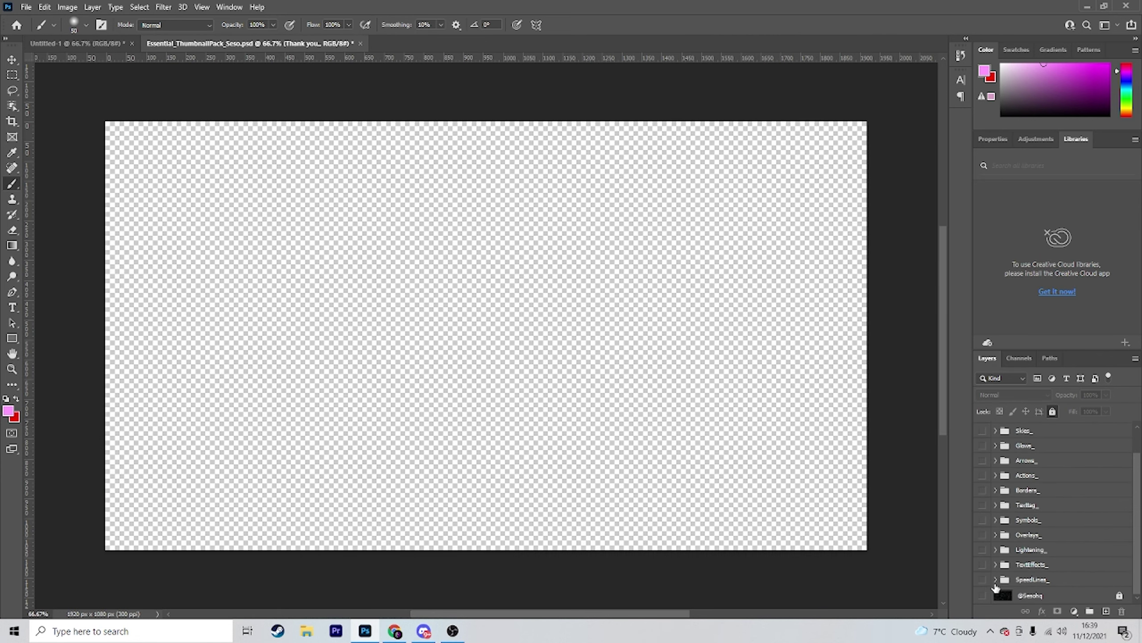
{"action": "left_click", "coordinate": [982, 505], "text": "alt"}
{"action": "left_click", "coordinate": [982, 460], "text": "alt"}
{"action": "left_click", "coordinate": [982, 505], "text": "alt"}
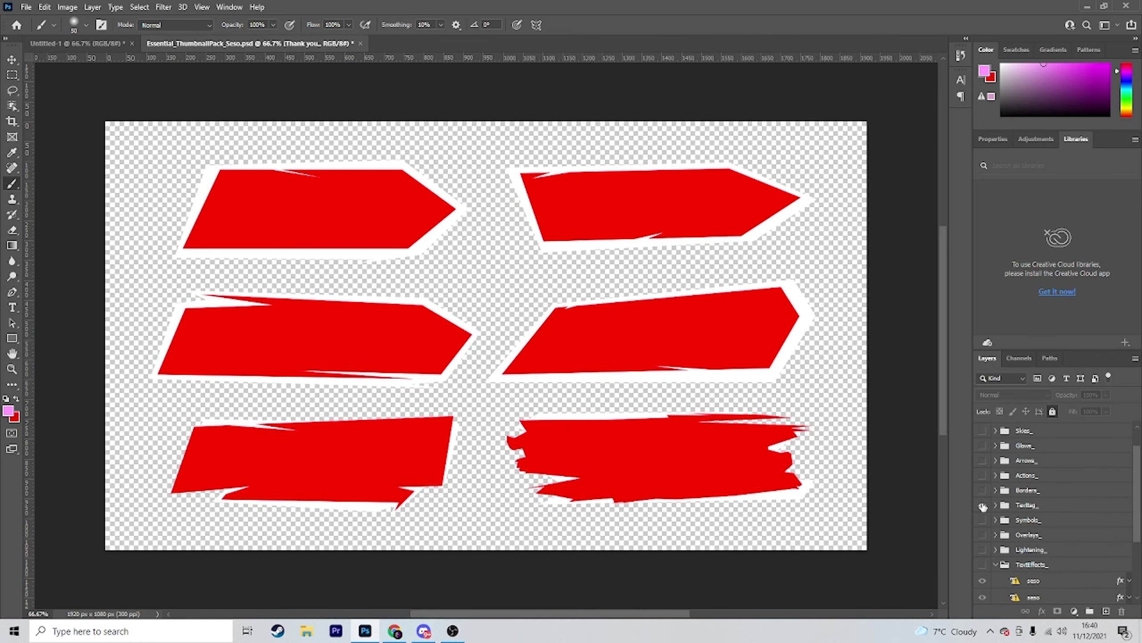
{"action": "left_click", "coordinate": [693, 229]}
{"action": "left_click", "coordinate": [561, 242]}
{"action": "left_click", "coordinate": [995, 504]}
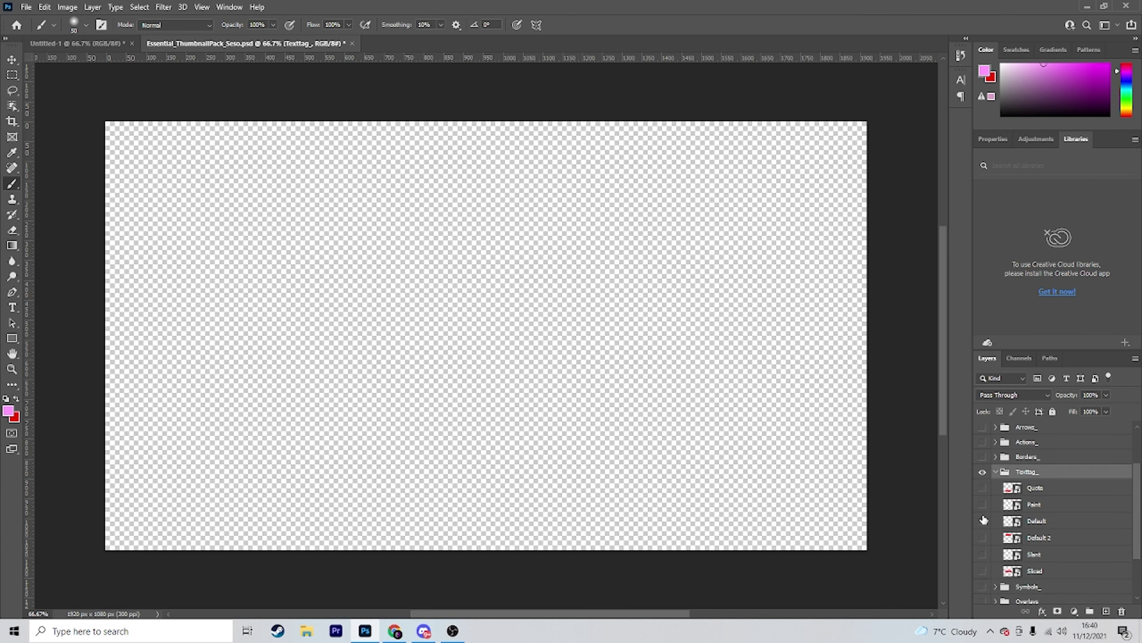
{"action": "left_click", "coordinate": [983, 521]}
{"action": "left_click", "coordinate": [606, 243]}
{"action": "key", "text": "ctrl+Tab"}
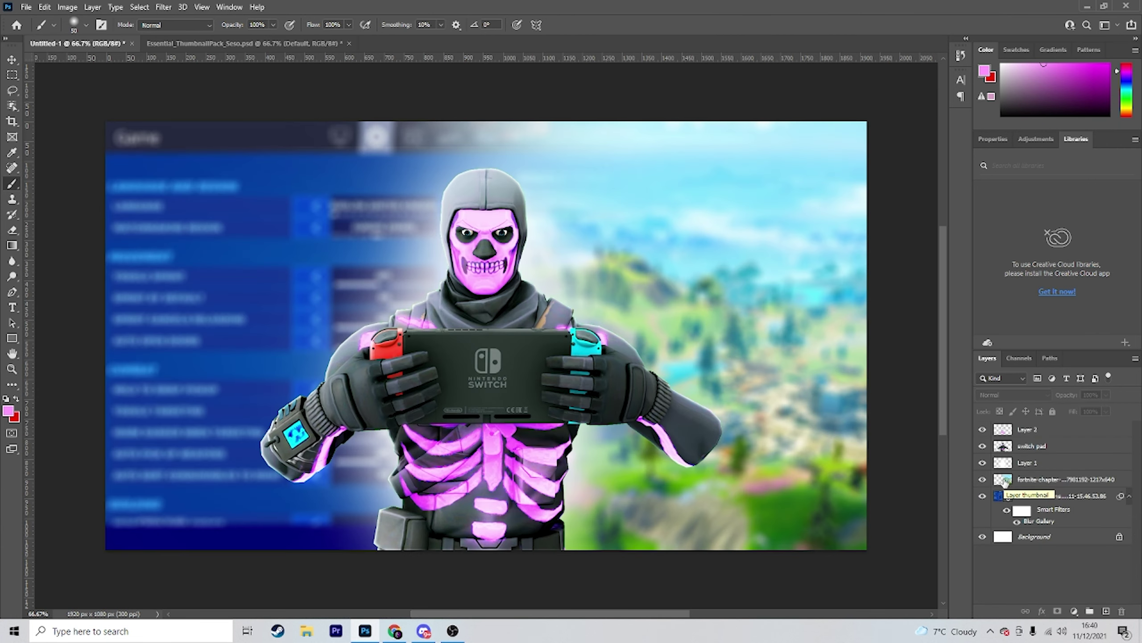
Step: Bring the red arrow tag into the thumbnail and flip it horizontally with Free Transform
{"action": "key", "text": "v"}
{"action": "key", "text": "ctrl+Tab"}
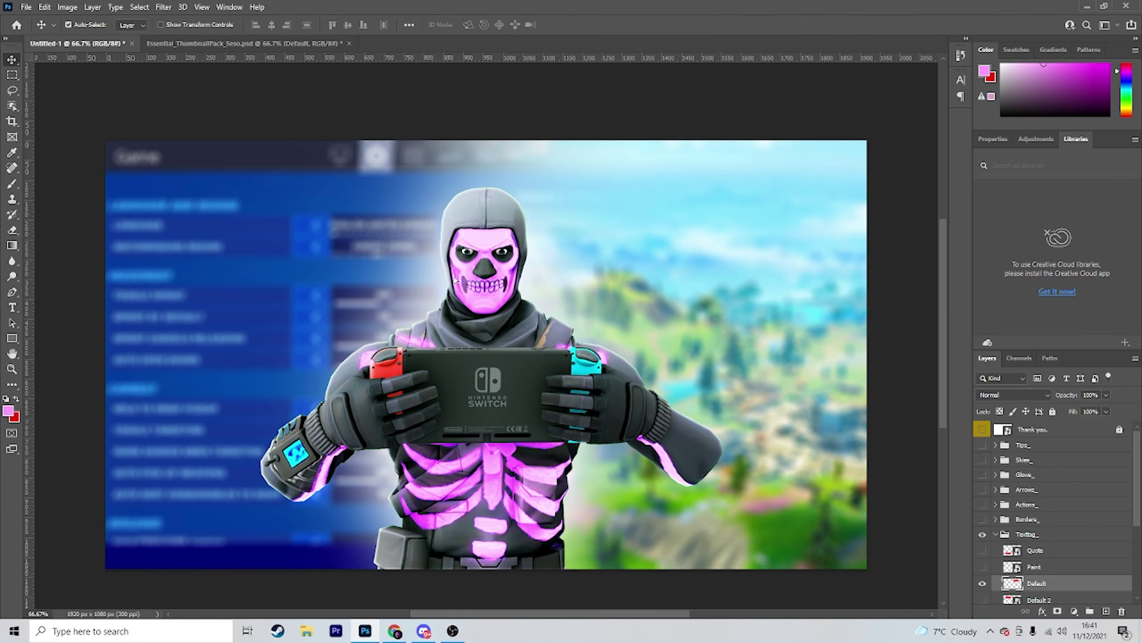
{"action": "left_click_drag", "start_coordinate": [455, 278], "coordinate": [454, 281]}
{"action": "right_click", "coordinate": [475, 275]}
{"action": "key", "text": "ctrl+t"}
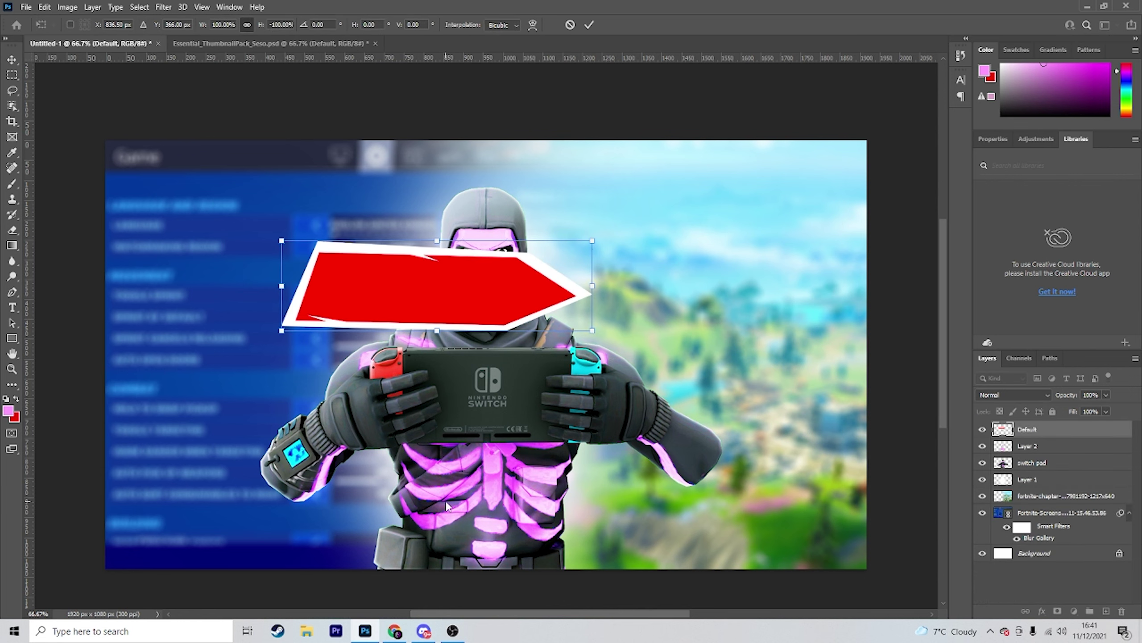
{"action": "key", "text": "ctrl+z"}
{"action": "left_click", "coordinate": [570, 25]}
{"action": "key", "text": "ctrl+t"}
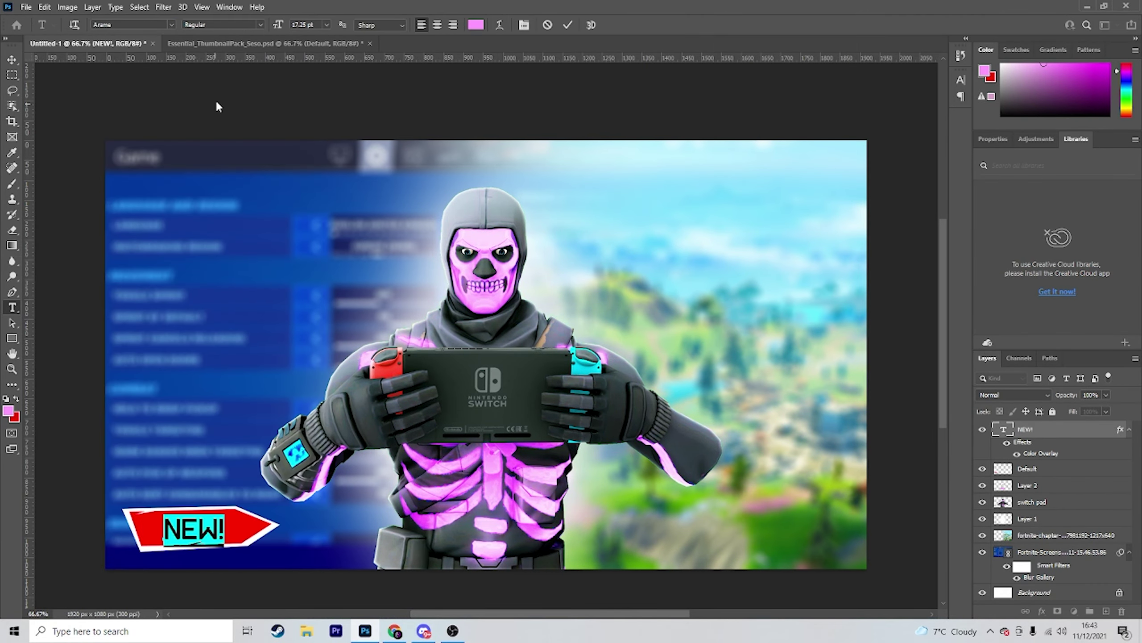
Step: Shrink the NEW! text slightly to fit the tag
{"action": "scroll", "coordinate": [224, 523], "scroll_direction": "down", "scroll_amount": 1}
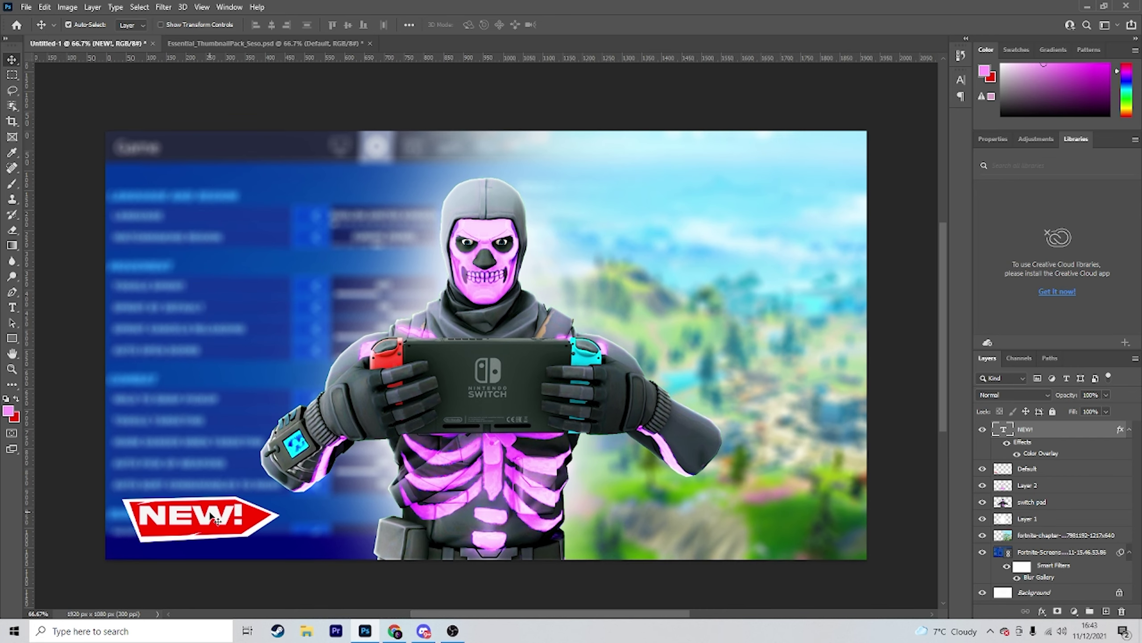
{"action": "key", "text": "ctrl+t"}
{"action": "left_click_drag", "start_coordinate": [190, 500], "coordinate": [190, 502]}
{"action": "key", "text": "Return"}
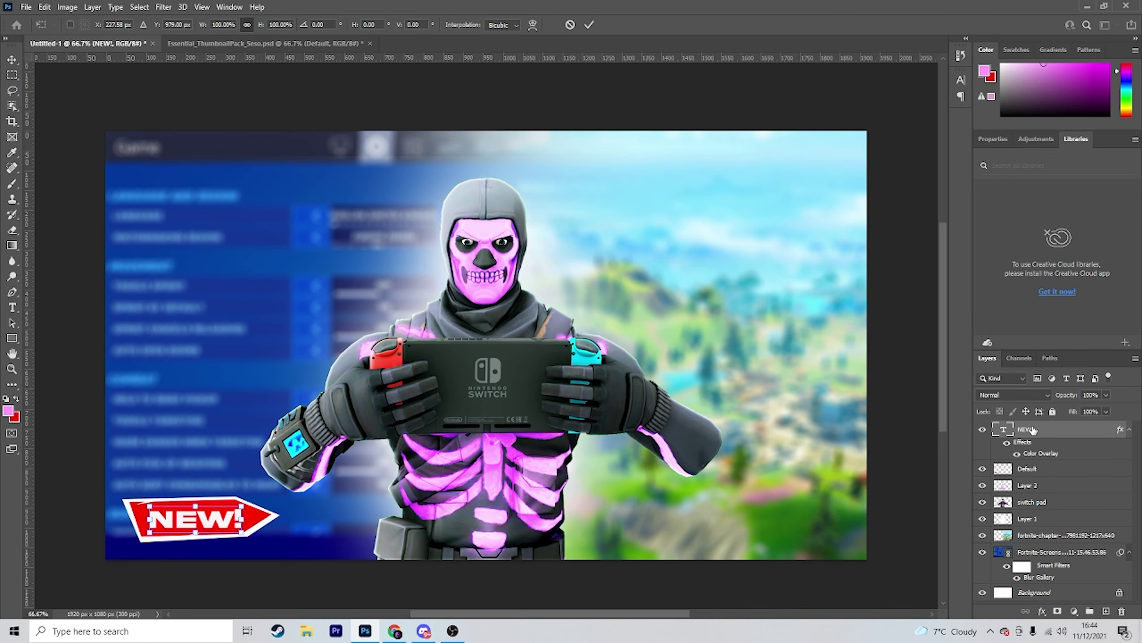
Step: Group NEW! with the tag, then rotate, flip and move it to point at the character
{"action": "left_click", "coordinate": [1028, 469], "text": "shift"}
{"action": "key", "text": "ctrl+g"}
{"action": "key", "text": "ctrl+t"}
{"action": "left_click_drag", "start_coordinate": [198, 518], "coordinate": [612, 265]}
{"action": "left_click_drag", "start_coordinate": [537, 269], "coordinate": [690, 269]}
{"action": "left_click_drag", "start_coordinate": [695, 225], "coordinate": [647, 144]}
{"action": "right_click", "coordinate": [688, 239]}
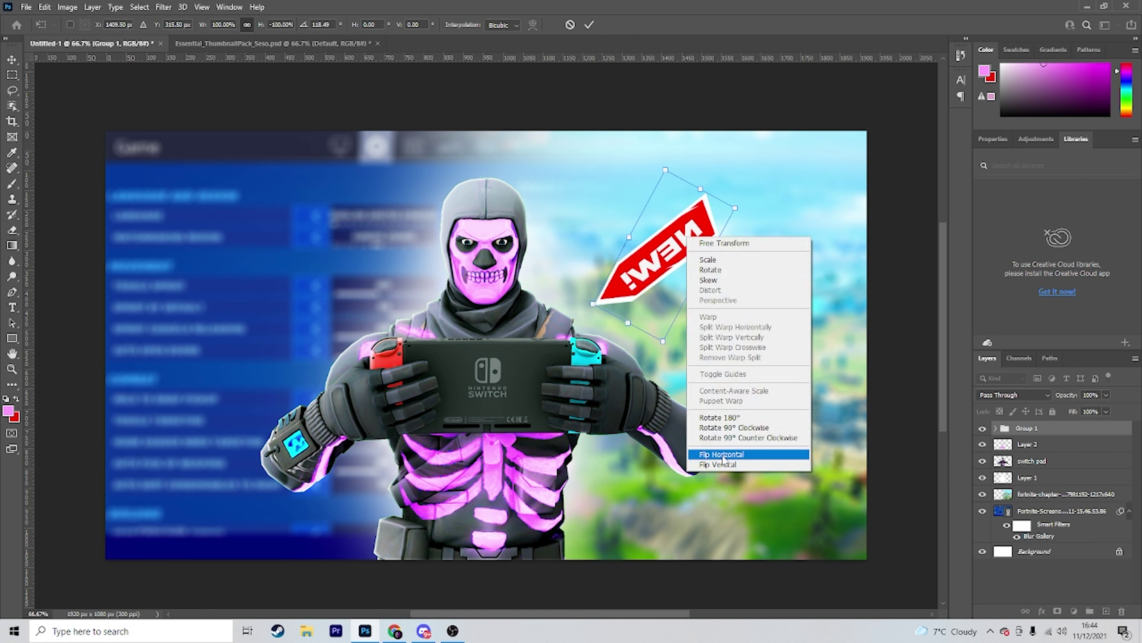
{"action": "left_click", "coordinate": [723, 455]}
{"action": "left_click_drag", "start_coordinate": [661, 261], "coordinate": [303, 274]}
{"action": "key", "text": "Return"}
Step: Paint a large soft white glow on a new layer set to Overlay blending
{"action": "key", "text": "ctrl+shift+alt+n"}
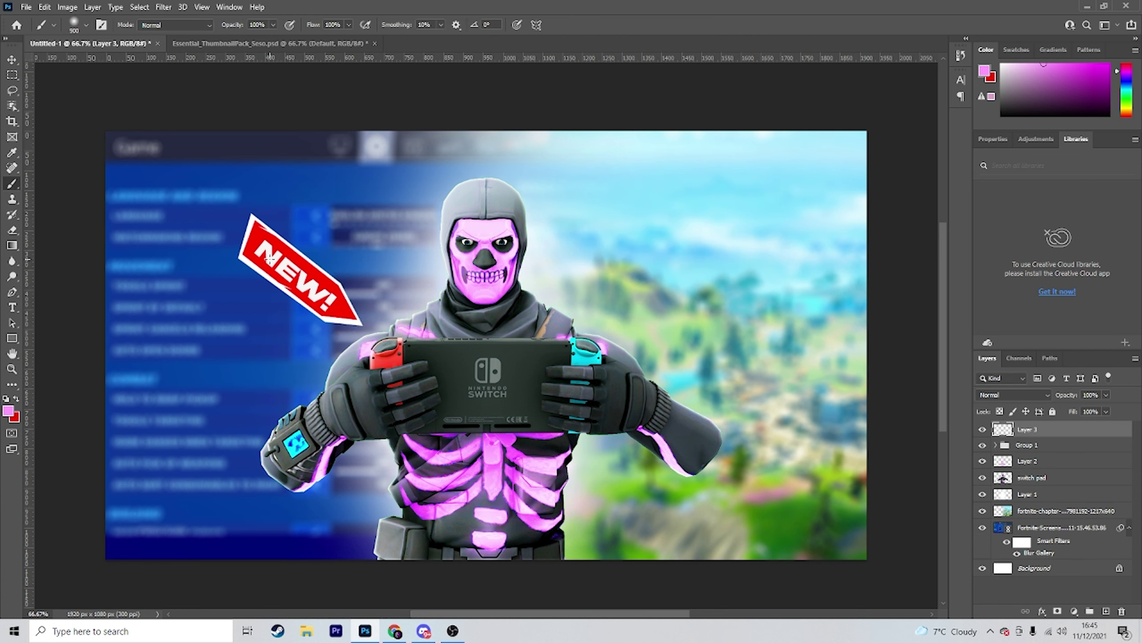
{"action": "left_click", "coordinate": [270, 266]}
{"action": "left_click", "coordinate": [1014, 395]}
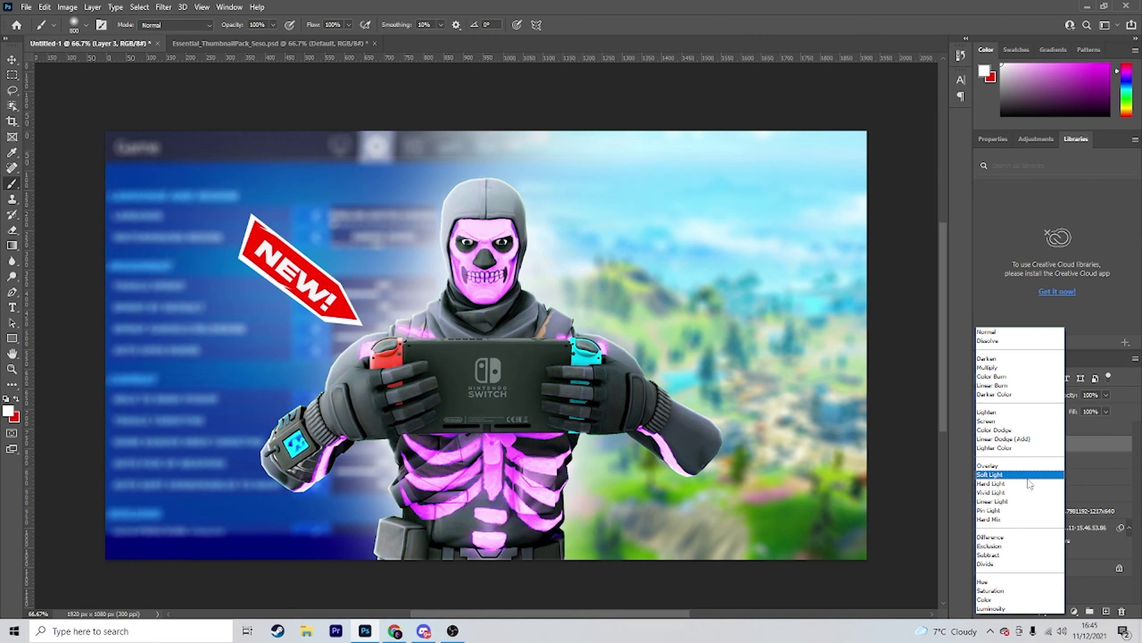
{"action": "left_click", "coordinate": [1029, 479]}
{"action": "left_click", "coordinate": [423, 630]}
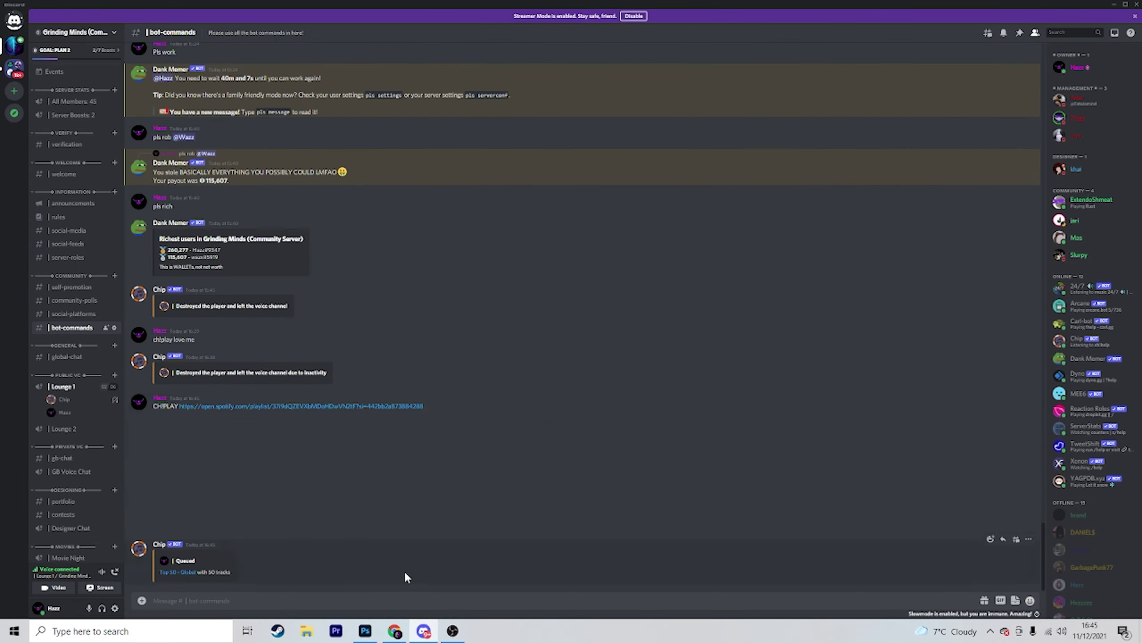
{"action": "left_click", "coordinate": [364, 630]}
{"action": "left_click", "coordinate": [1014, 394]}
{"action": "left_click", "coordinate": [1012, 470]}
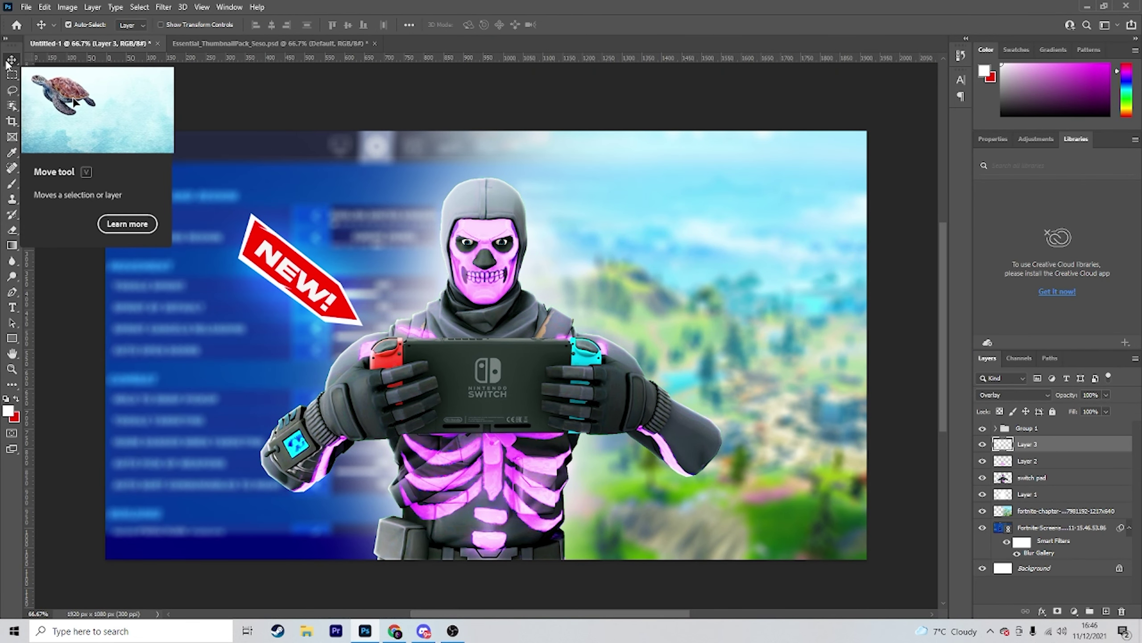
Step: Paint red over the Switch's left joy-con on a new layer above the Switch
{"action": "key", "text": "ctrl+bracketright"}
{"action": "left_click", "coordinate": [395, 361], "text": "alt"}
{"action": "key", "text": "ctrl+plus"}
{"action": "key", "text": "ctrl+plus"}
{"action": "scroll", "coordinate": [202, 469], "scroll_direction": "down", "scroll_amount": 1}
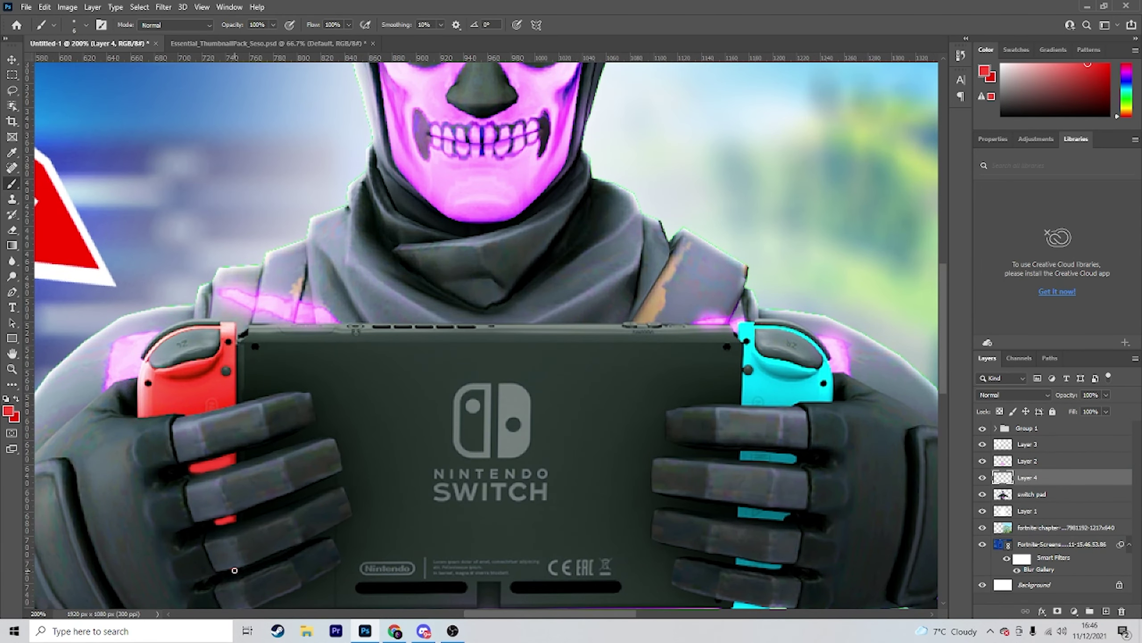
{"action": "left_click", "coordinate": [186, 394]}
{"action": "key", "text": "Return"}
{"action": "key", "text": "bracketright"}
{"action": "key", "text": "bracketright"}
{"action": "key", "text": "bracketright"}
{"action": "left_click_drag", "start_coordinate": [185, 395], "coordinate": [197, 346]}
{"action": "left_click", "coordinate": [8, 411]}
Step: Paint cyan over the right joy-con and fingers, then set the layer to Soft Light
{"action": "left_click", "coordinate": [788, 378]}
{"action": "key", "text": "Return"}
{"action": "left_click_drag", "start_coordinate": [788, 378], "coordinate": [756, 447]}
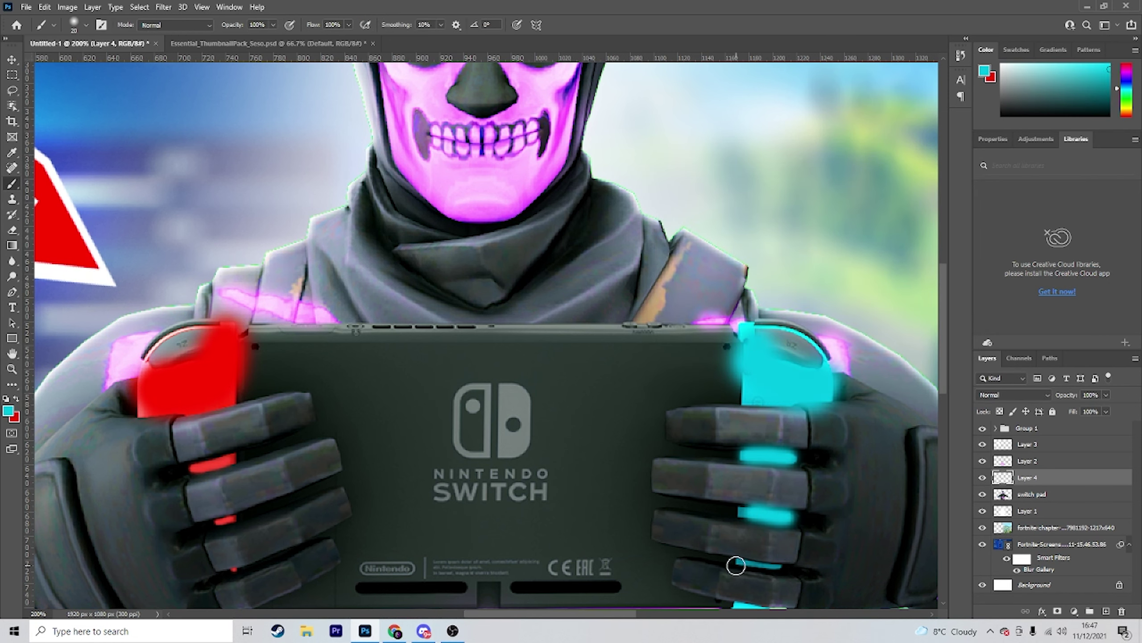
{"action": "left_click_drag", "start_coordinate": [736, 565], "coordinate": [764, 563]}
{"action": "left_click", "coordinate": [9, 410]}
{"action": "key", "text": "Return"}
{"action": "left_click", "coordinate": [8, 411]}
{"action": "key", "text": "Return"}
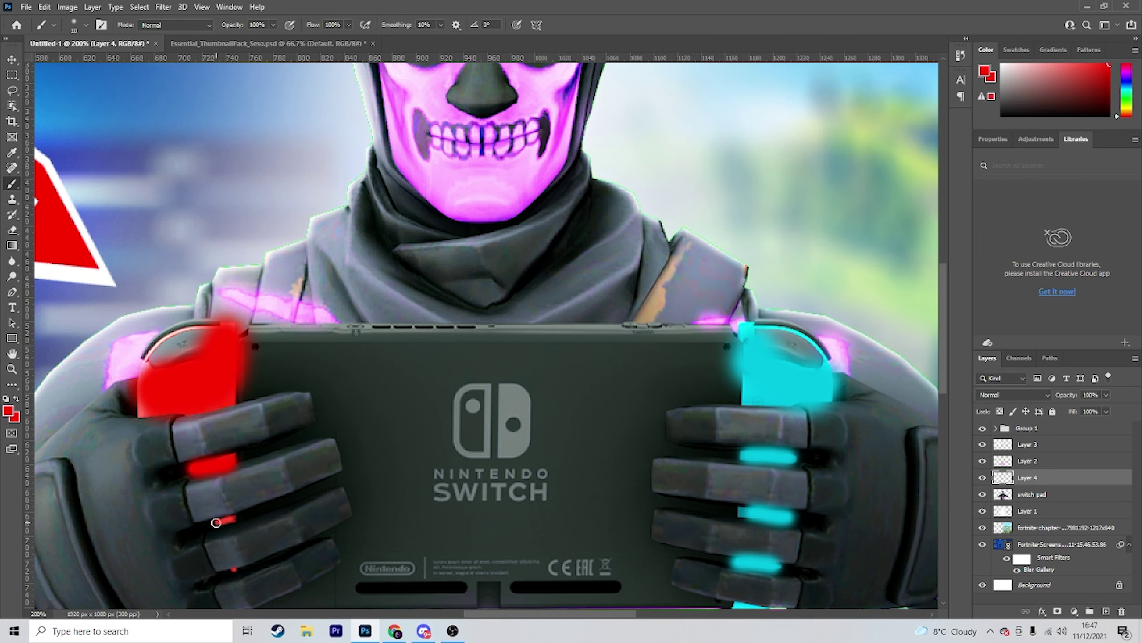
{"action": "key", "text": "ctrl+minus"}
{"action": "key", "text": "ctrl+minus"}
{"action": "left_click", "coordinate": [1039, 396]}
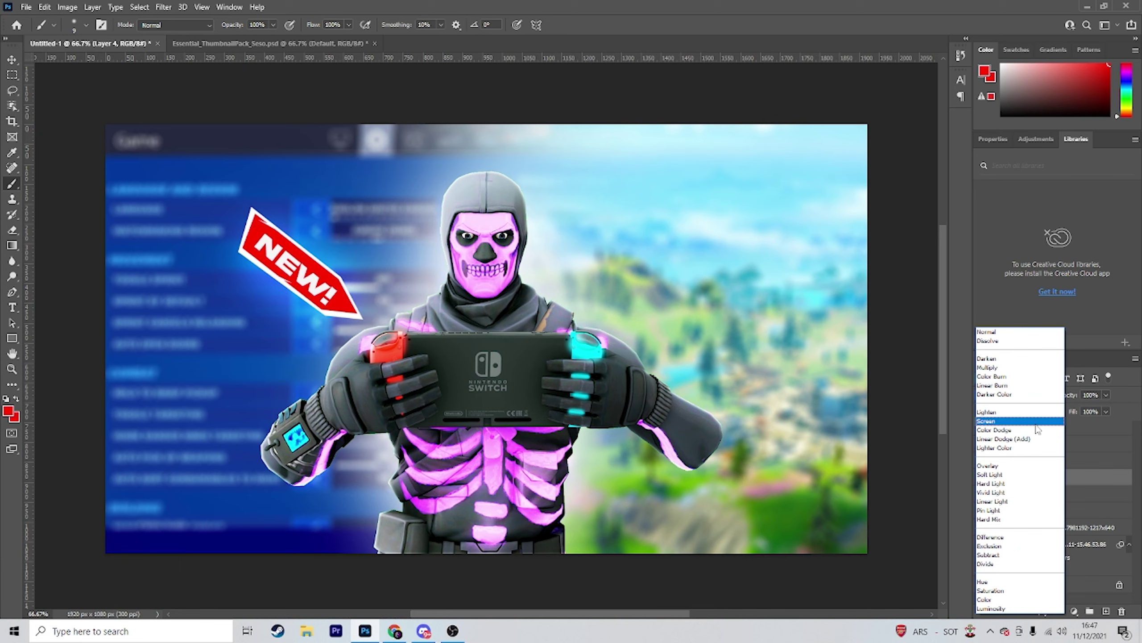
{"action": "left_click", "coordinate": [1030, 474]}
{"action": "left_click", "coordinate": [11, 63]}
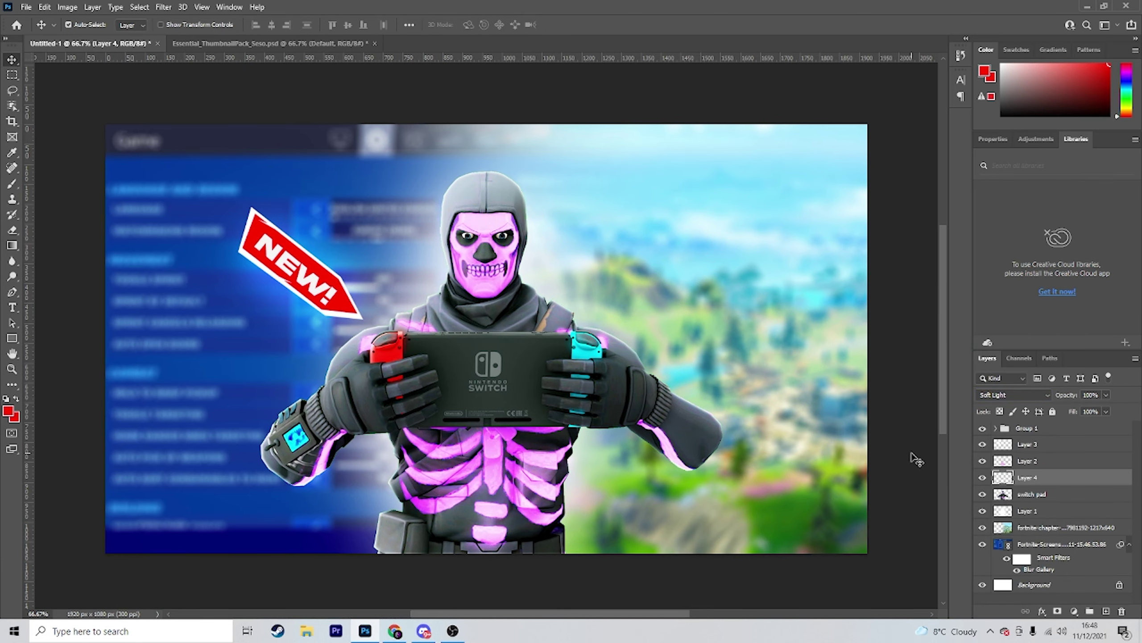
Step: Show the pack's Symbols_ > Excited_ exclamation marks and drag them into the thumbnail
{"action": "key", "text": "ctrl+Tab"}
{"action": "left_click", "coordinate": [983, 433]}
{"action": "scroll", "coordinate": [1034, 495], "scroll_direction": "down", "scroll_amount": 3}
{"action": "left_click", "coordinate": [983, 583]}
{"action": "left_click", "coordinate": [983, 522]}
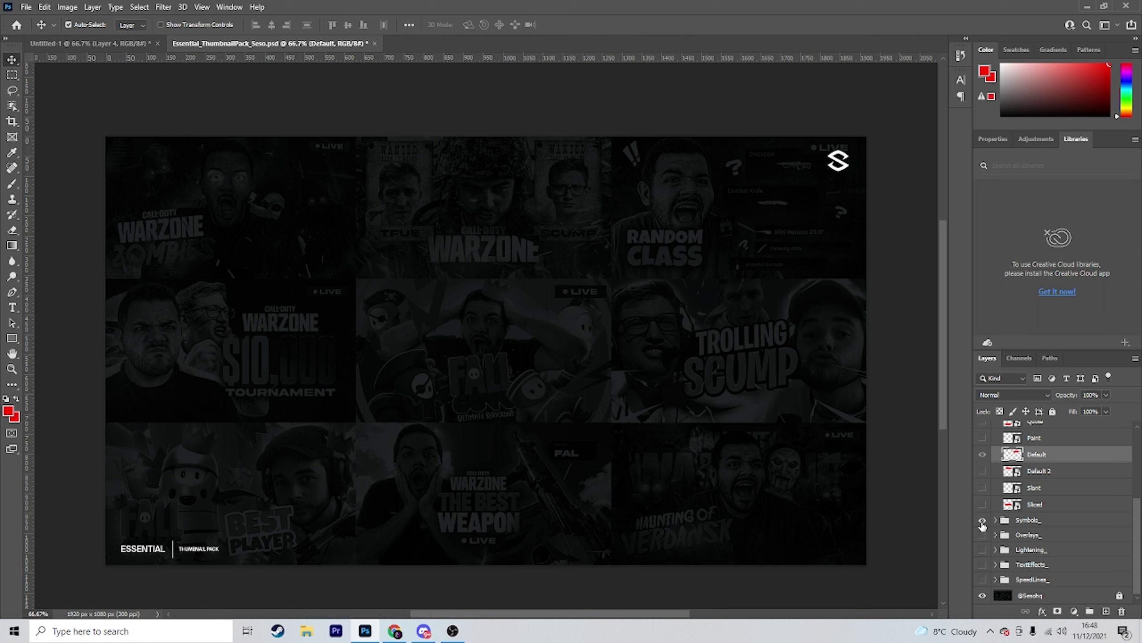
{"action": "left_click", "coordinate": [1035, 520]}
{"action": "left_click", "coordinate": [995, 520]}
{"action": "scroll", "coordinate": [1034, 518], "scroll_direction": "down", "scroll_amount": 1}
{"action": "left_click_drag", "start_coordinate": [983, 435], "coordinate": [983, 583]}
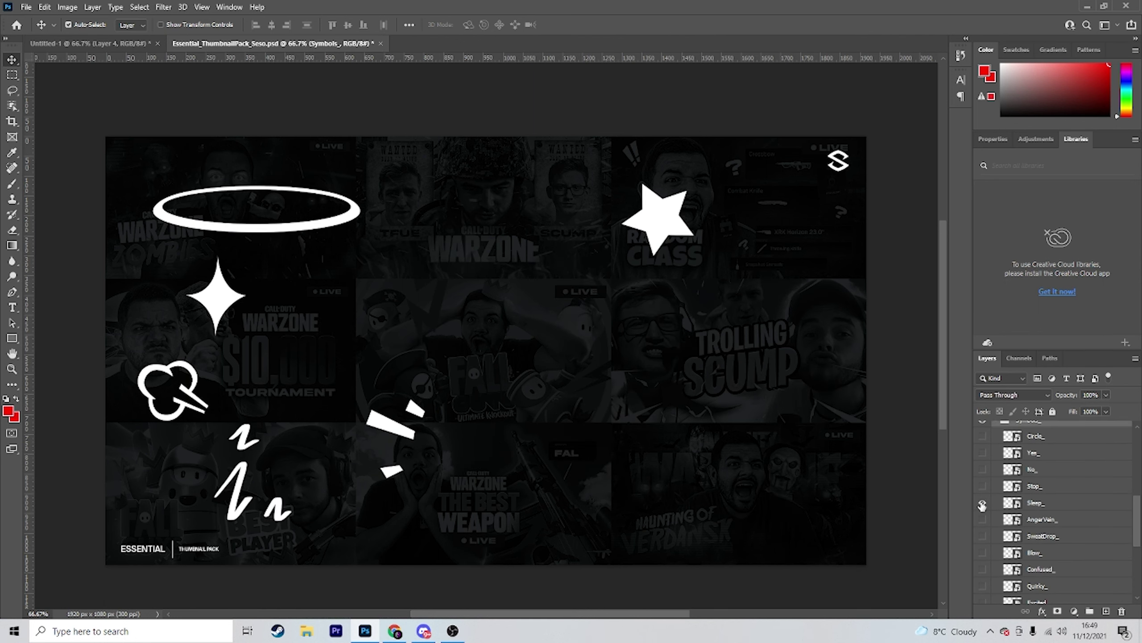
{"action": "scroll", "coordinate": [983, 505], "scroll_direction": "down", "scroll_amount": 1}
{"action": "left_click", "coordinate": [983, 558]}
{"action": "mouse_move", "coordinate": [764, 270]}
{"action": "left_mouse_down"}
{"action": "mouse_move", "coordinate": [293, 220]}
{"action": "mouse_move", "coordinate": [327, 232]}
{"action": "left_mouse_up"}
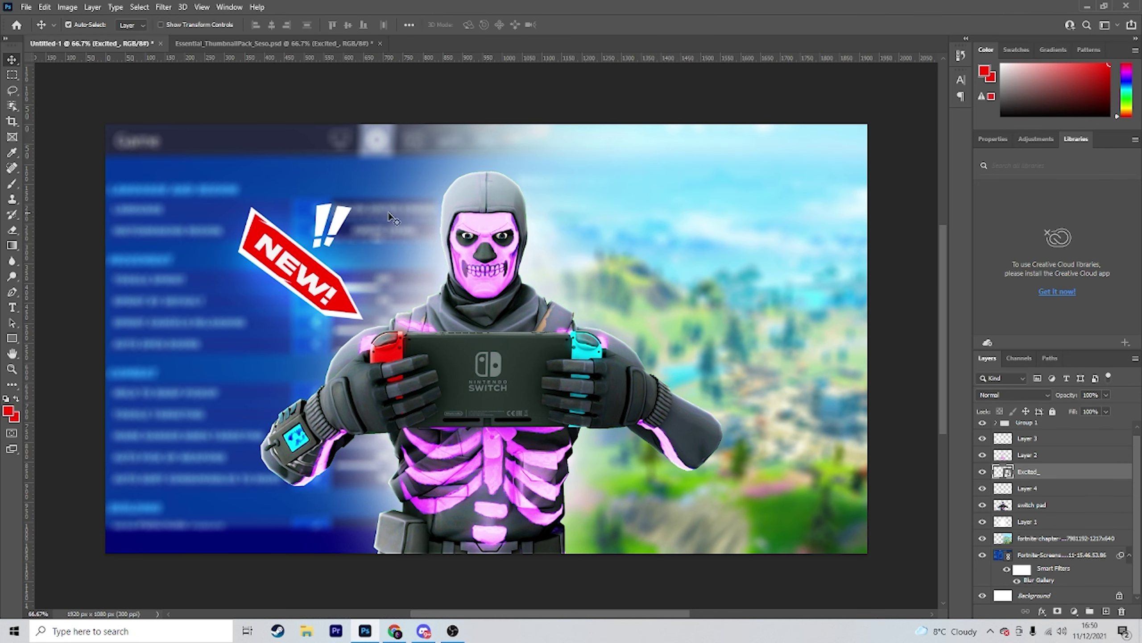
Step: Reveal the pack's Dark border, drag it over, and hide the exclamation marks in the thumbnail
{"action": "left_click", "coordinate": [311, 44]}
{"action": "left_click", "coordinate": [982, 495]}
{"action": "left_click", "coordinate": [982, 539]}
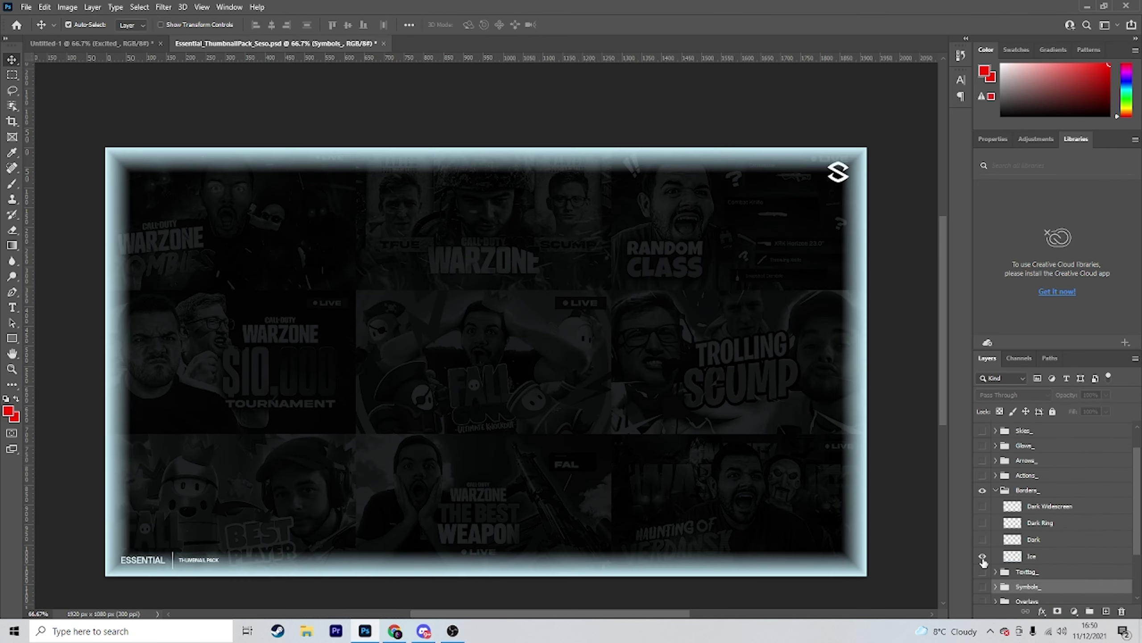
{"action": "mouse_move", "coordinate": [1033, 539]}
{"action": "left_mouse_down"}
{"action": "mouse_move", "coordinate": [150, 54]}
{"action": "mouse_move", "coordinate": [1036, 503]}
{"action": "left_mouse_up"}
{"action": "left_click", "coordinate": [983, 472]}
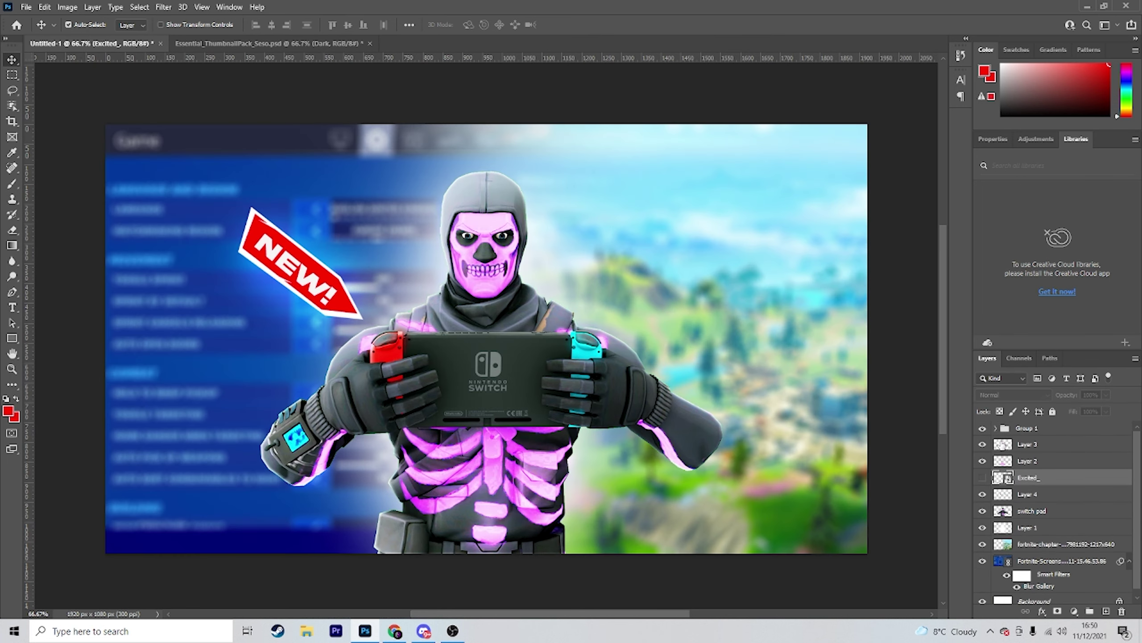
Step: Select the thumbnail's layers down to the screenshot and unlock the white background layer
{"action": "left_click", "coordinate": [996, 435]}
{"action": "left_click", "coordinate": [1072, 585], "text": "shift"}
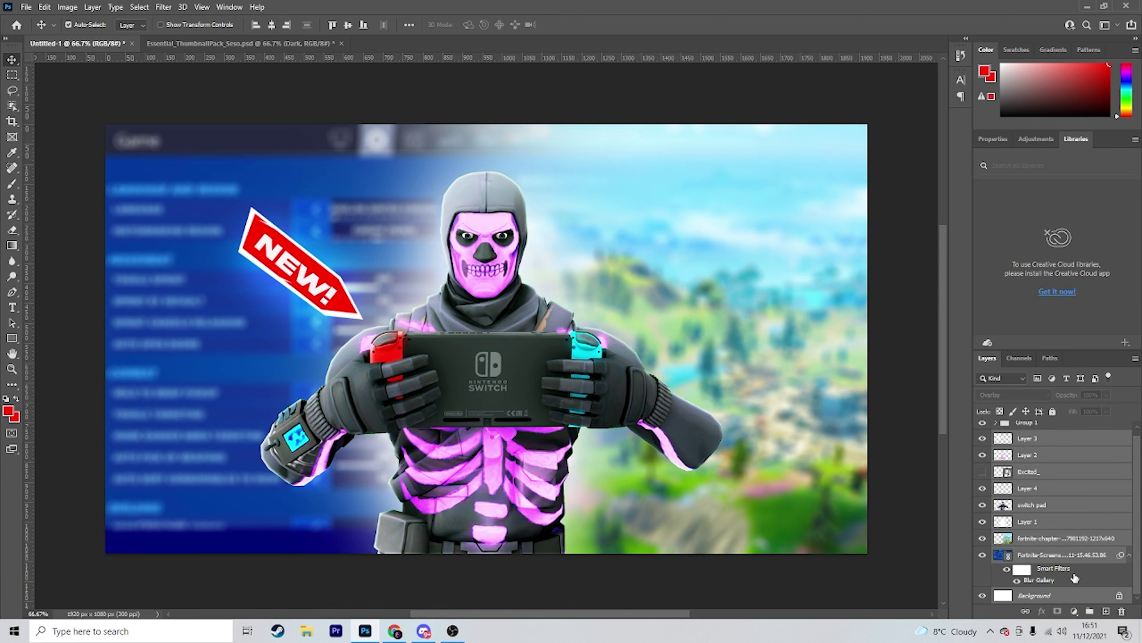
{"action": "left_click", "coordinate": [1120, 596]}
{"action": "mouse_move", "coordinate": [1092, 602]}
{"action": "left_mouse_down"}
{"action": "mouse_move", "coordinate": [1073, 589]}
{"action": "mouse_move", "coordinate": [997, 448]}
{"action": "left_mouse_up"}
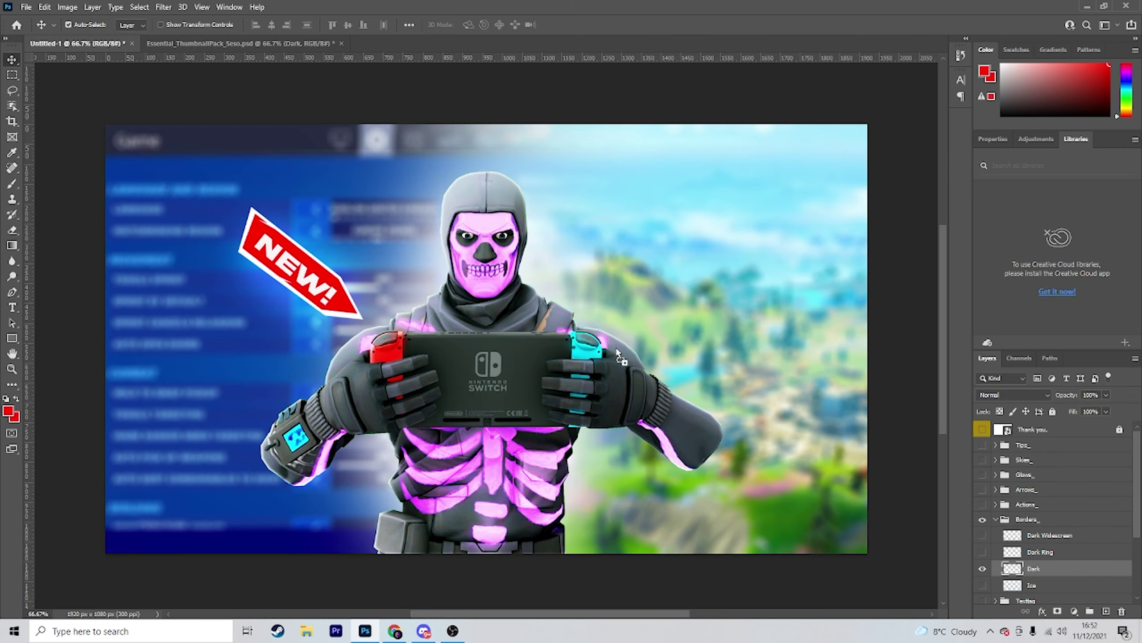
Step: Drop the Dark border into the thumbnail, align it to the canvas, and set 41% opacity
{"action": "left_click_drag", "start_coordinate": [317, 58], "coordinate": [615, 346]}
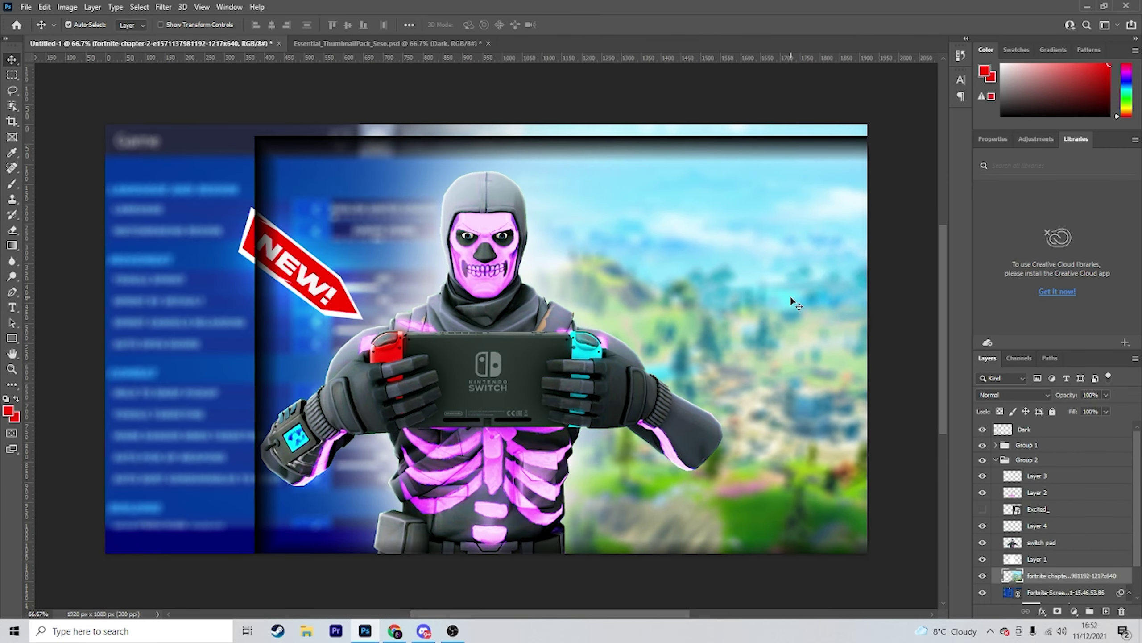
{"action": "left_click_drag", "start_coordinate": [773, 350], "coordinate": [624, 337]}
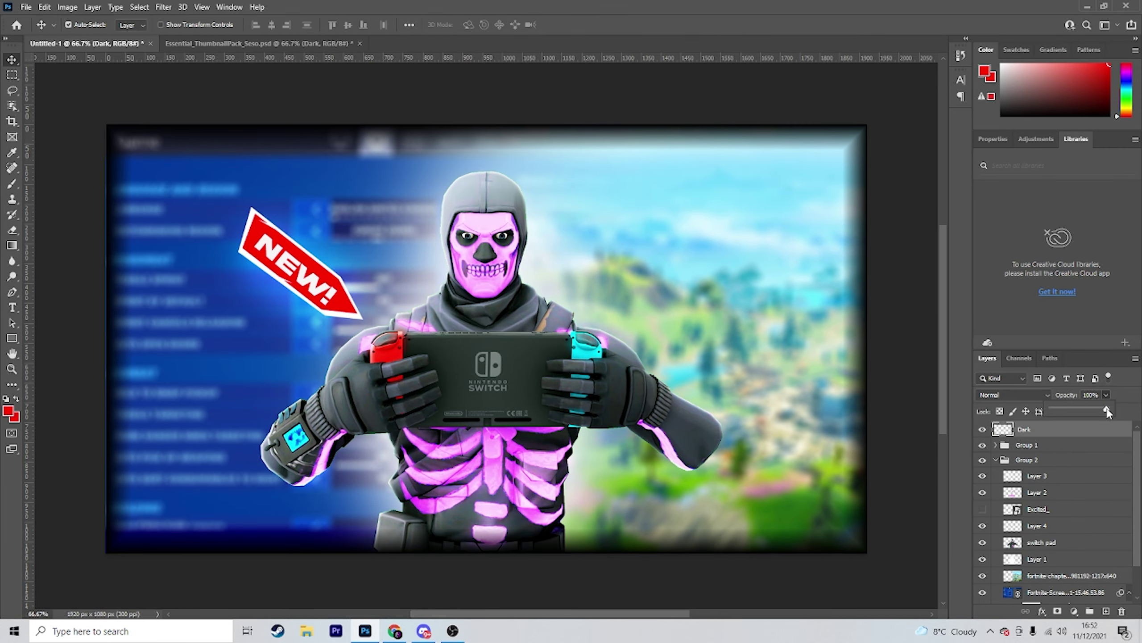
{"action": "key", "text": "4"}
{"action": "key", "text": "1"}
{"action": "key", "text": "ctrl+Tab"}
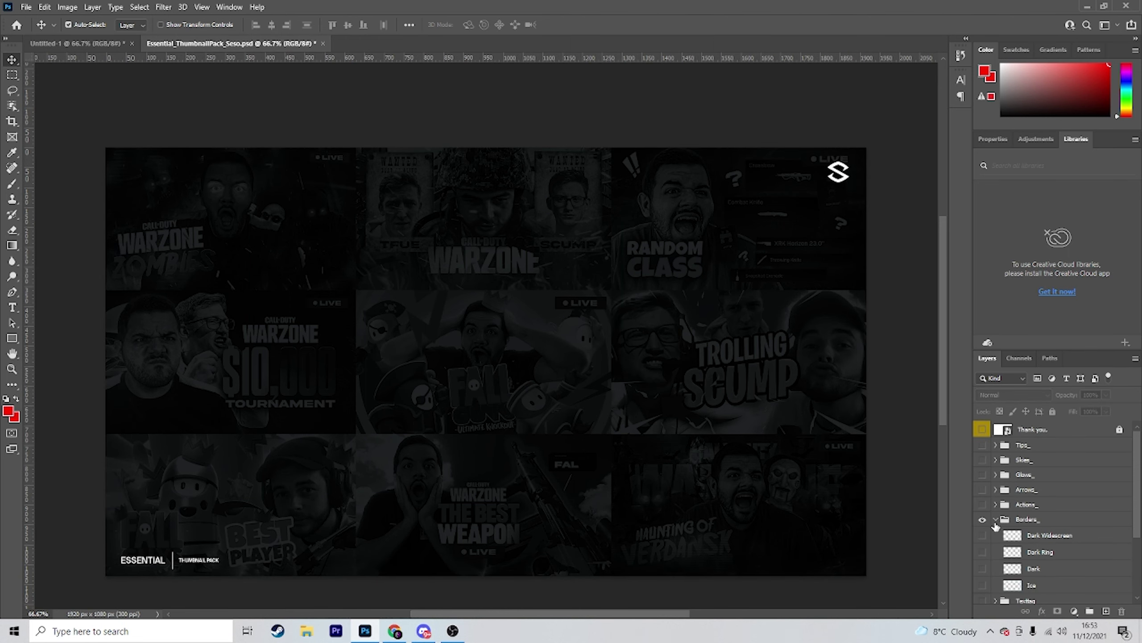
Step: Try bringing the Dark Widescreen border into the thumbnail, then cancel its transform
{"action": "scroll", "coordinate": [995, 525], "scroll_direction": "down", "scroll_amount": 1}
{"action": "left_click", "coordinate": [983, 535]}
{"action": "left_click_drag", "start_coordinate": [941, 501], "coordinate": [1058, 444]}
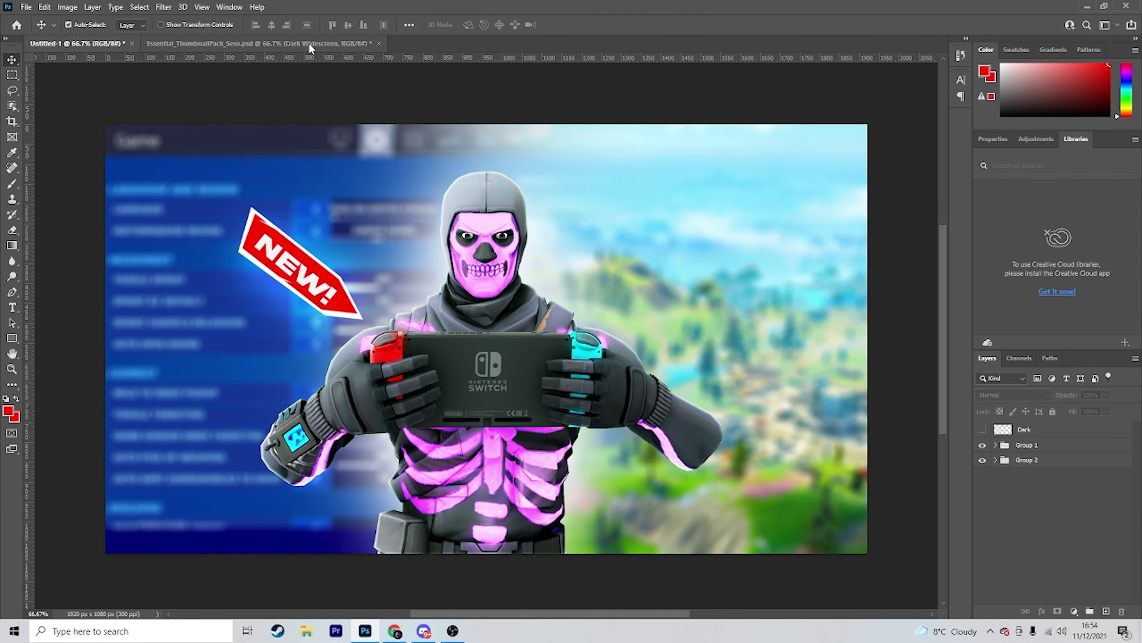
{"action": "key", "text": "ctrl+Tab"}
{"action": "key", "text": "ctrl+t"}
{"action": "right_click", "coordinate": [709, 193]}
{"action": "key", "text": "Escape"}
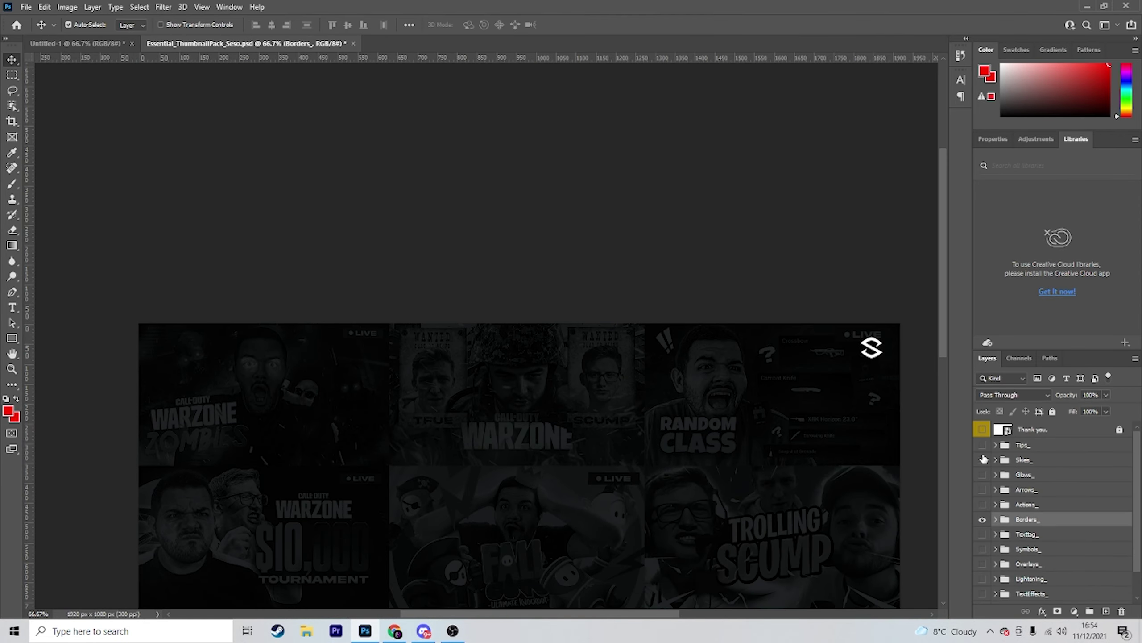
Step: Bring the Ice glow border from the Borders_ group into the thumbnail and fade it
{"action": "left_click", "coordinate": [983, 460]}
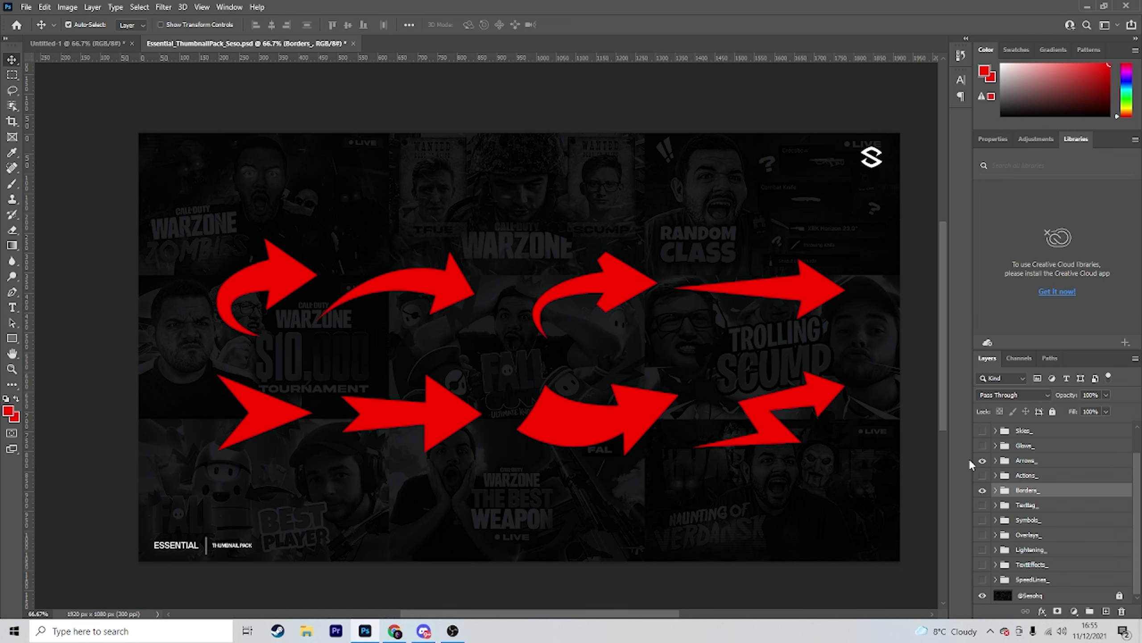
{"action": "left_click", "coordinate": [983, 460]}
{"action": "left_click", "coordinate": [996, 489]}
{"action": "left_click", "coordinate": [983, 556]}
{"action": "left_click", "coordinate": [1035, 556]}
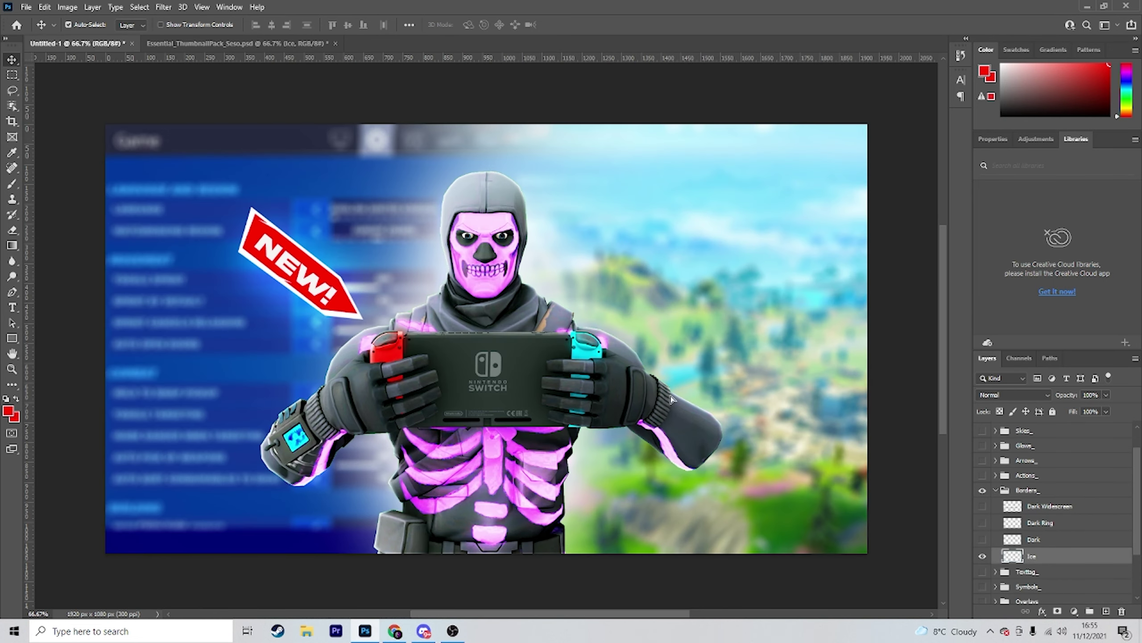
{"action": "left_click_drag", "start_coordinate": [1034, 556], "coordinate": [695, 394]}
{"action": "key", "text": "ctrl+t"}
{"action": "key", "text": "Return"}
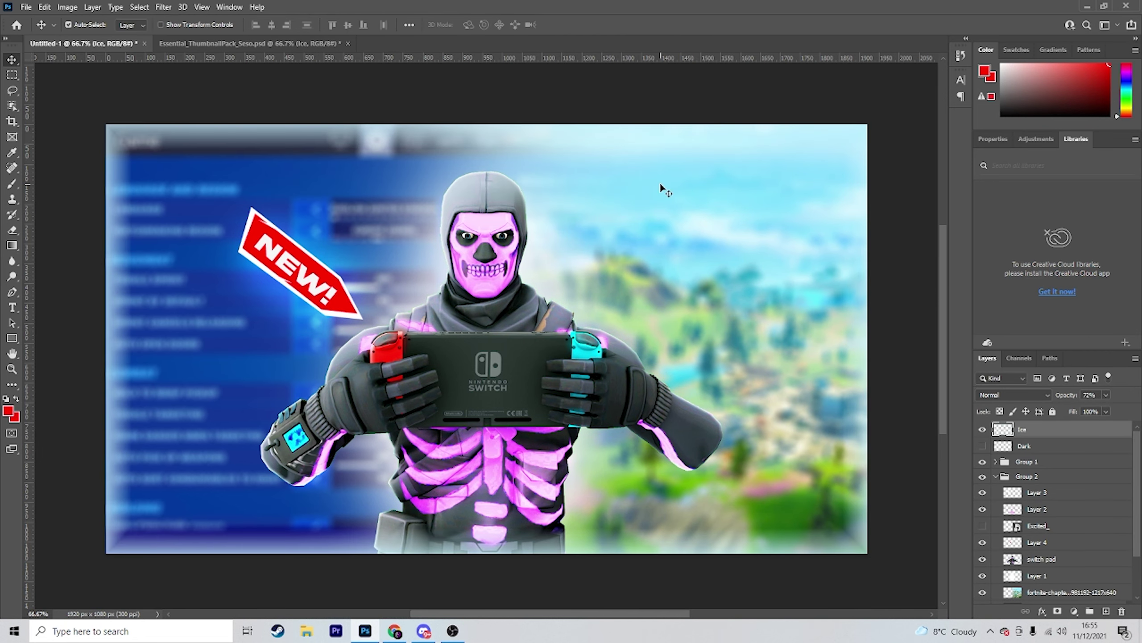
{"action": "key", "text": "1"}
Step: Replace the Ice border with the Dark Ring, enlarged and centred over the canvas, then faded
{"action": "key", "text": "ctrl+Tab"}
{"action": "left_click", "coordinate": [983, 585]}
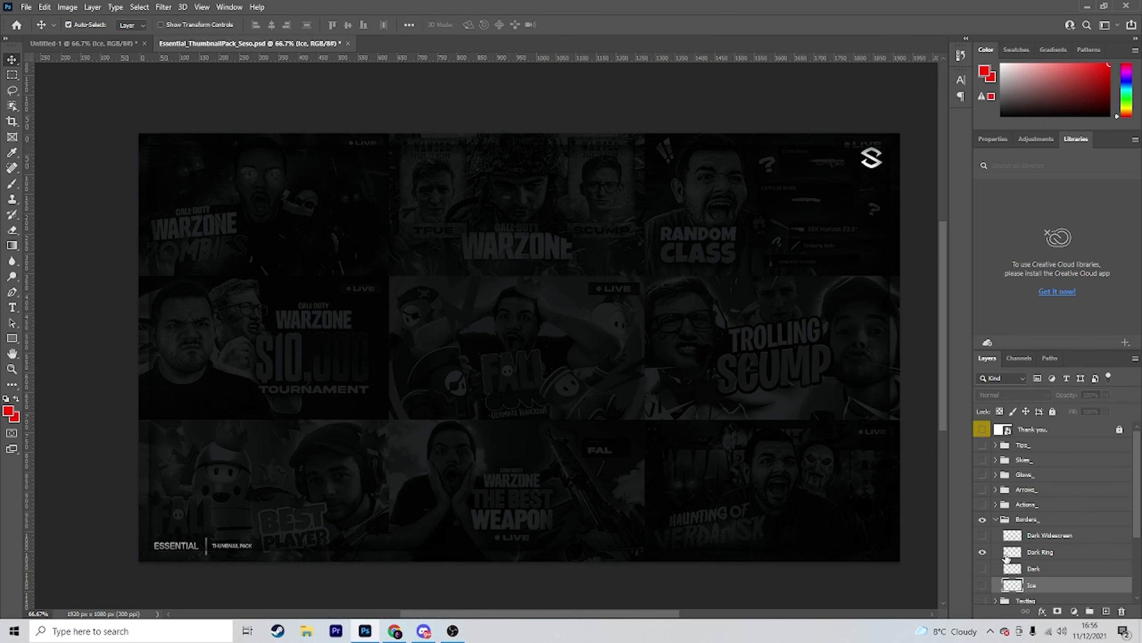
{"action": "left_click", "coordinate": [982, 551]}
{"action": "mouse_move", "coordinate": [1035, 551]}
{"action": "left_mouse_down"}
{"action": "mouse_move", "coordinate": [103, 46]}
{"action": "mouse_move", "coordinate": [658, 360]}
{"action": "left_mouse_up"}
{"action": "key", "text": "ctrl+t"}
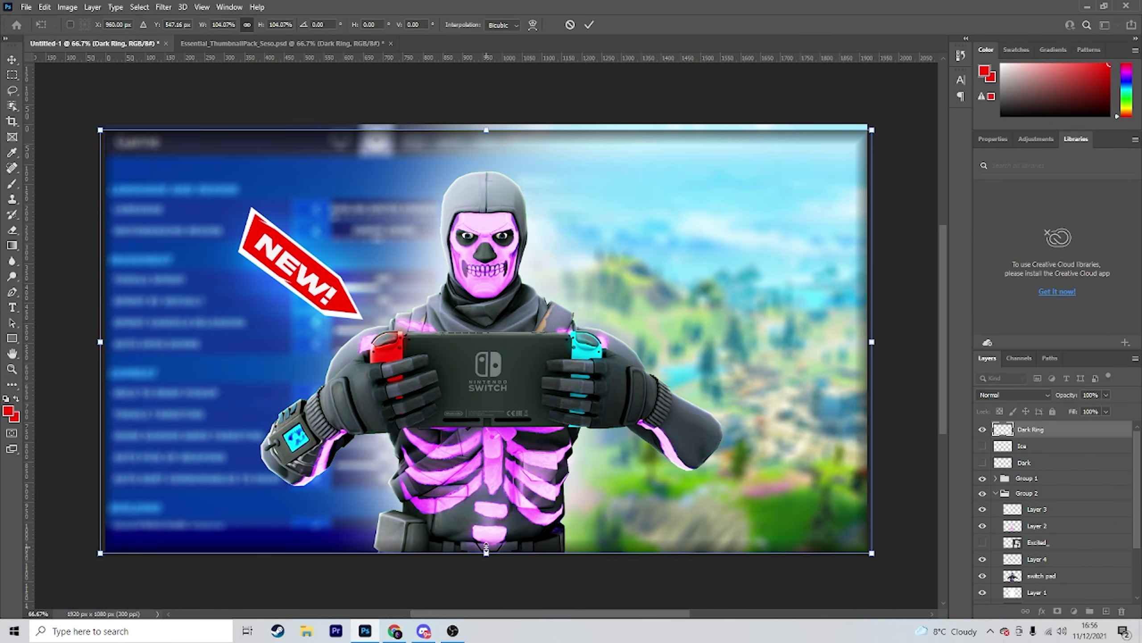
{"action": "left_click_drag", "start_coordinate": [125, 135], "coordinate": [114, 129]}
{"action": "left_click_drag", "start_coordinate": [365, 227], "coordinate": [359, 233]}
{"action": "key", "text": "Return"}
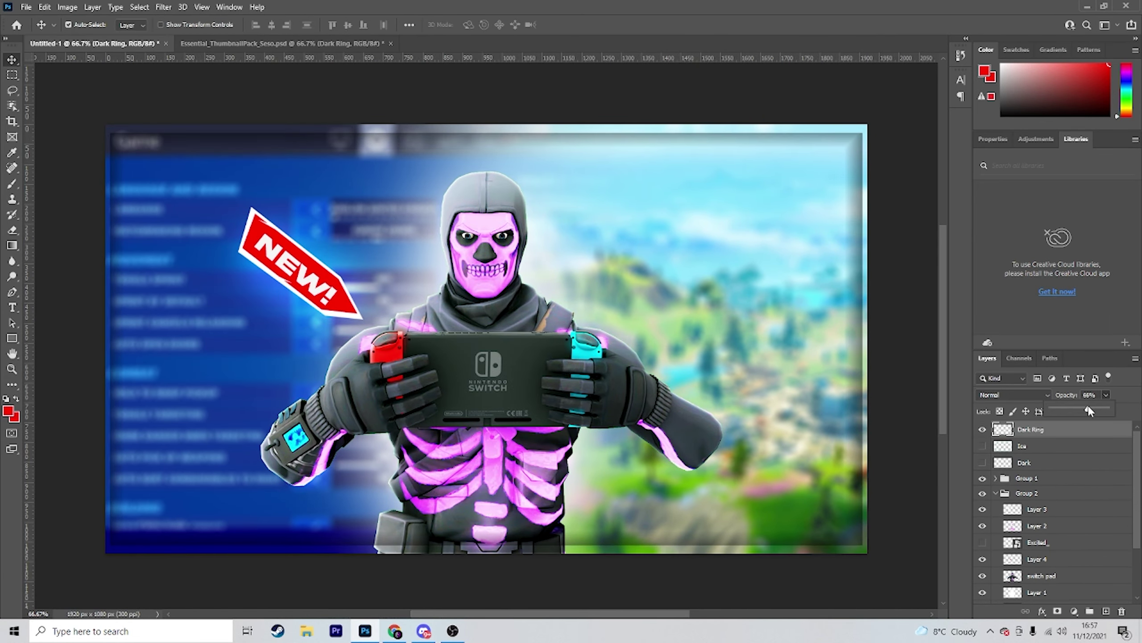
{"action": "key", "text": "ctrl+g"}
Step: Bring the Spot glow, then the Strike glow overlay, from the pack into the thumbnail's Group 2
{"action": "key", "text": "ctrl+Tab"}
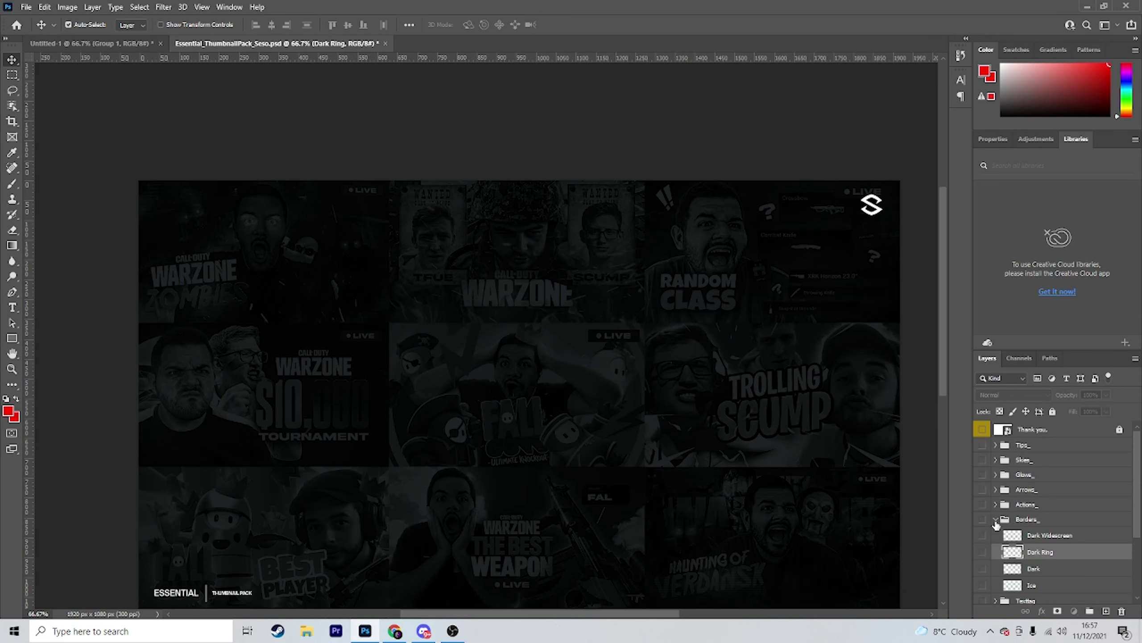
{"action": "scroll", "coordinate": [1035, 517], "scroll_direction": "down", "scroll_amount": 3}
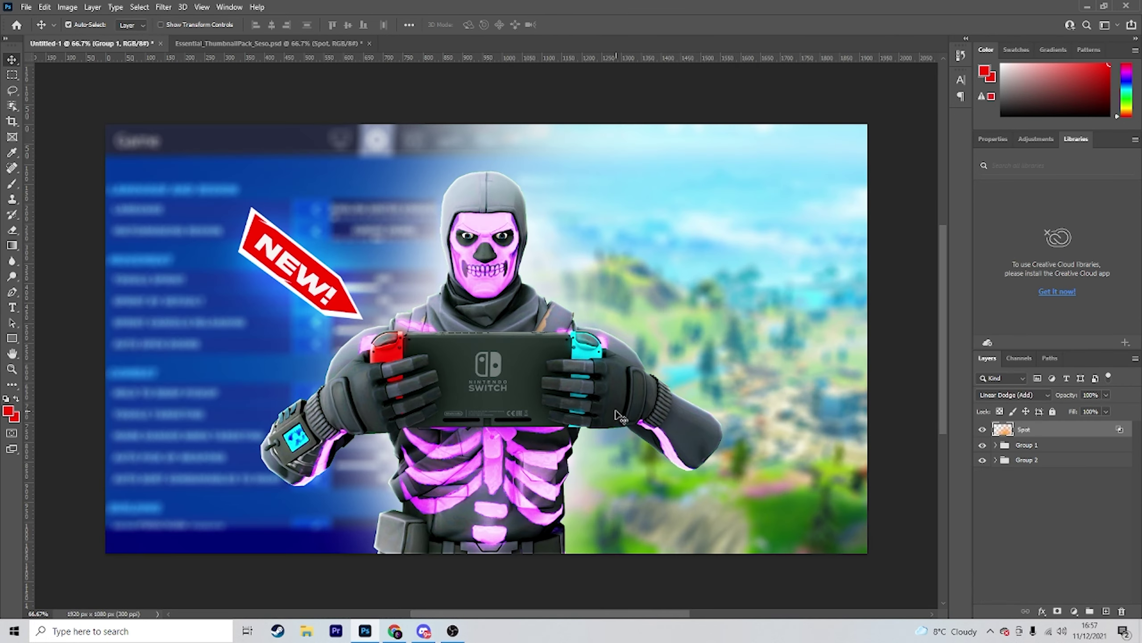
{"action": "left_click_drag", "start_coordinate": [1012, 555], "coordinate": [1023, 445]}
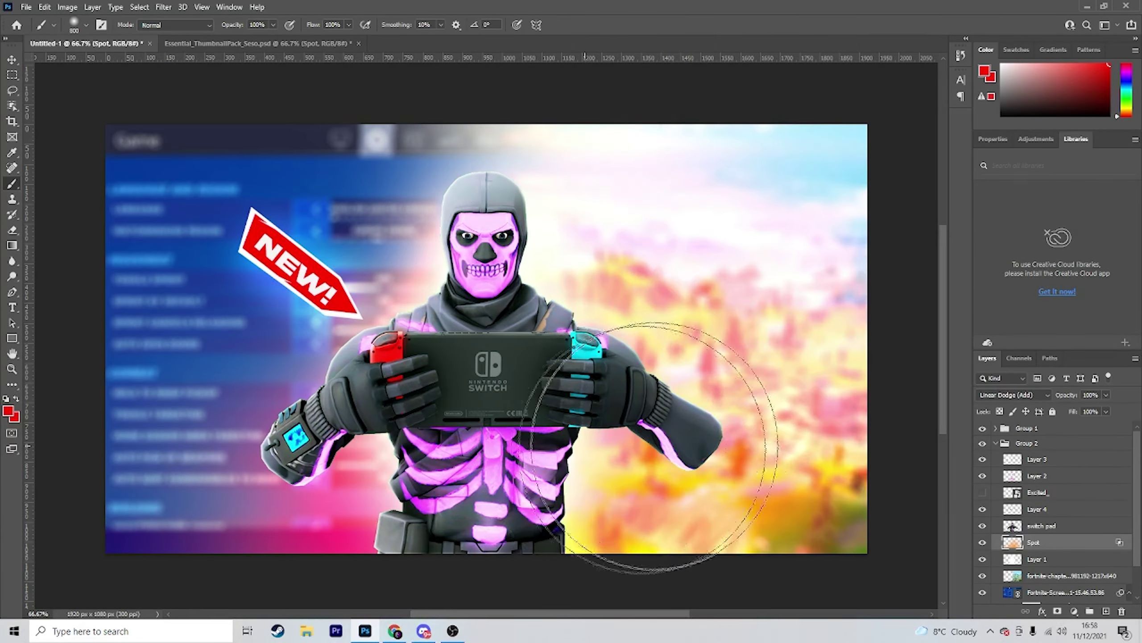
{"action": "key", "text": "v"}
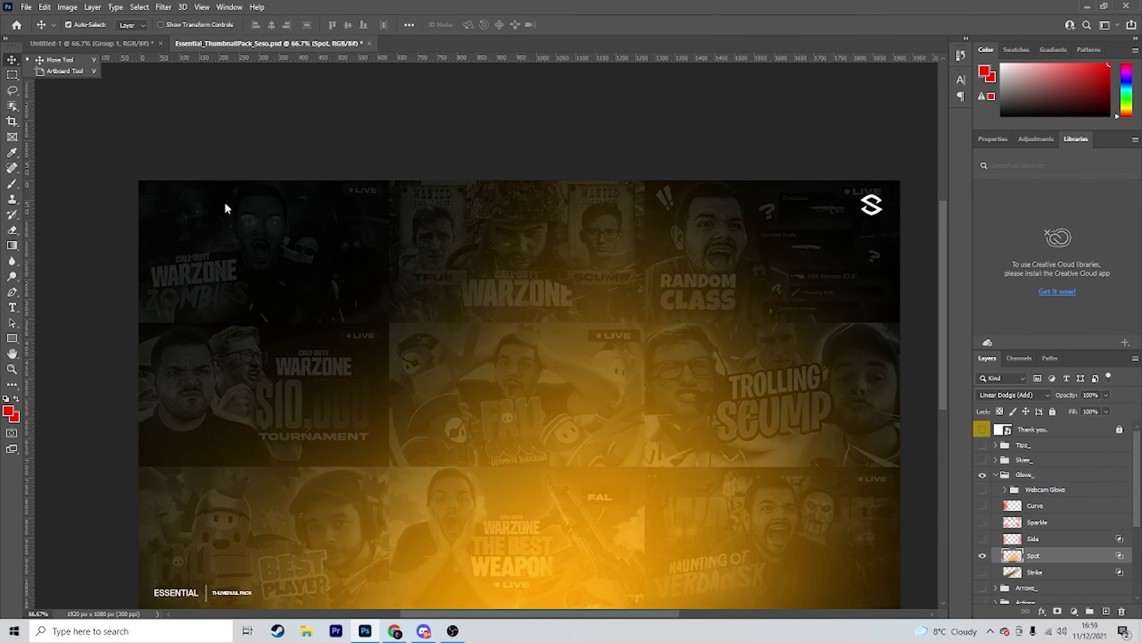
{"action": "left_click_drag", "start_coordinate": [552, 438], "coordinate": [567, 487]}
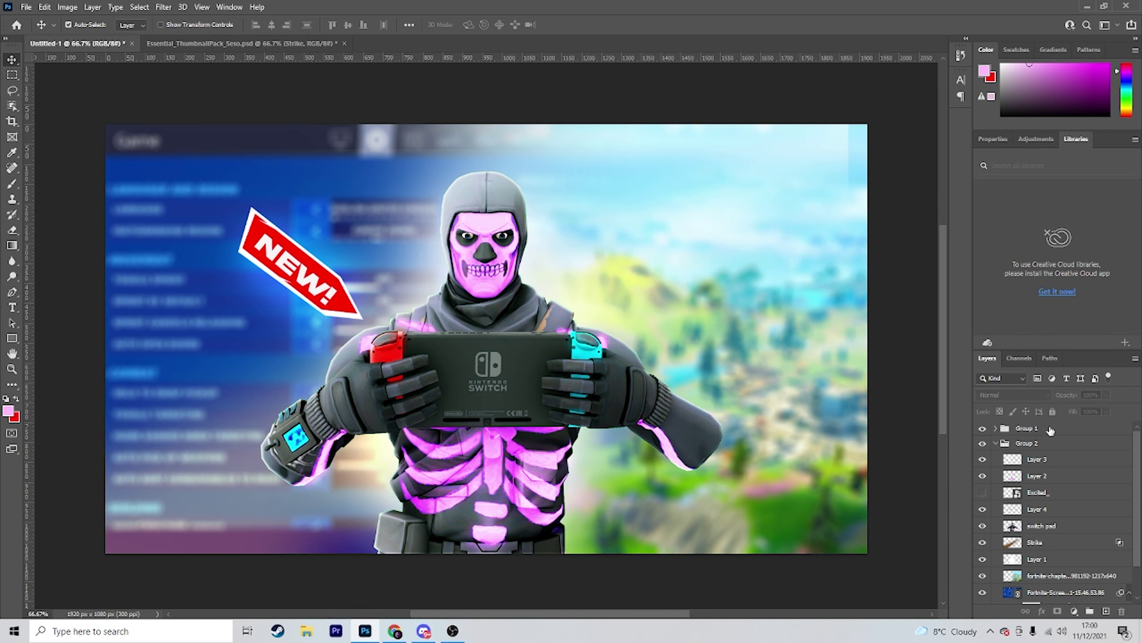
Step: Combine Group 1 and Group 2 into a new Group 3
{"action": "key", "text": "ctrl+g"}
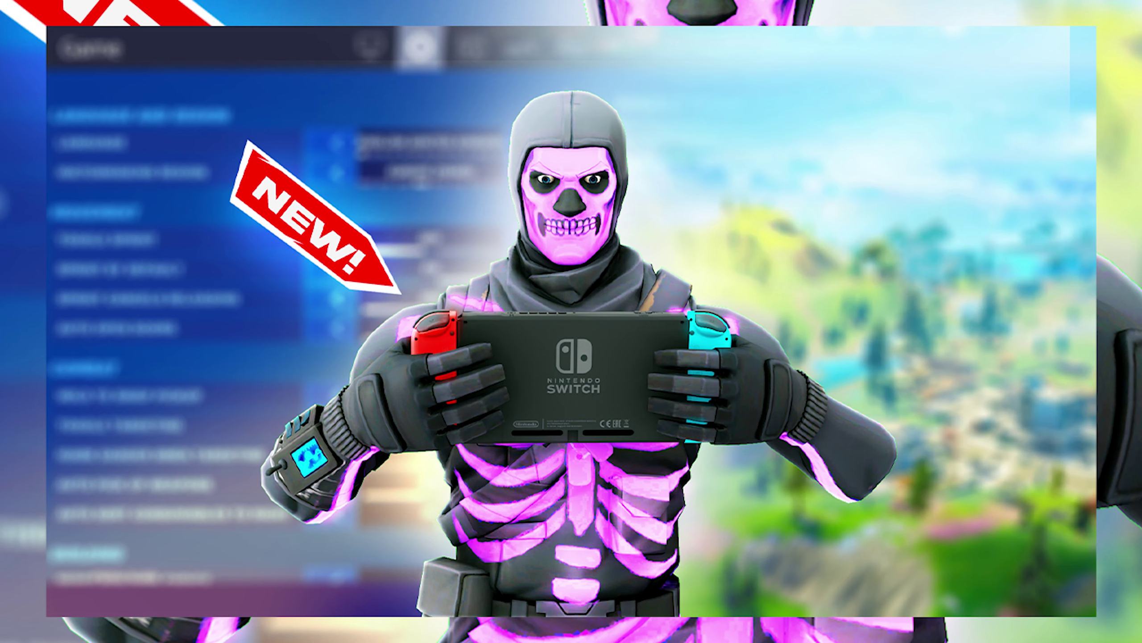